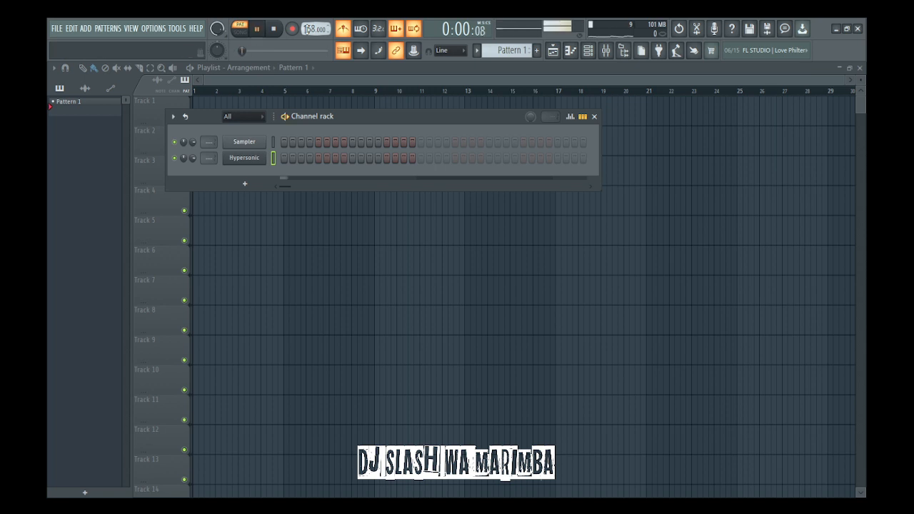
- Record a short melody from the Hypersonic channel into Pattern 1 at a tempo of 157 BPM
key(space)
click(292, 31)
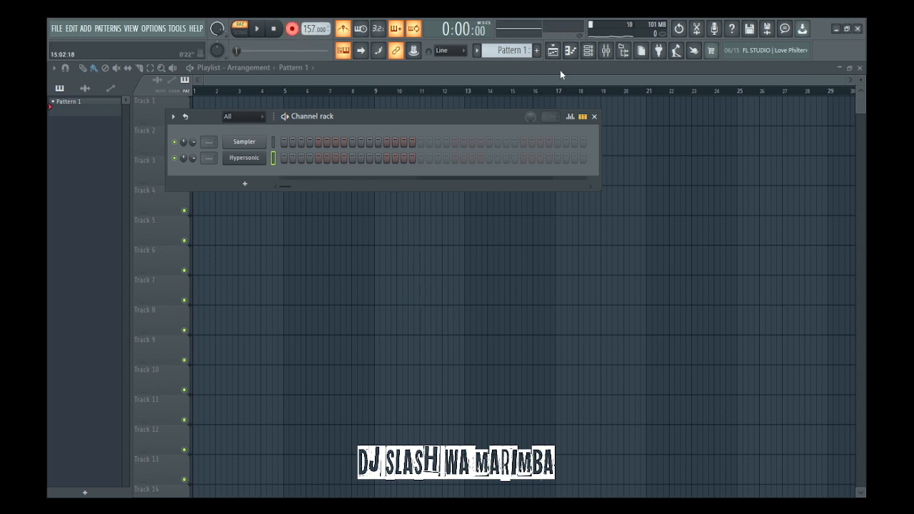
click(578, 55)
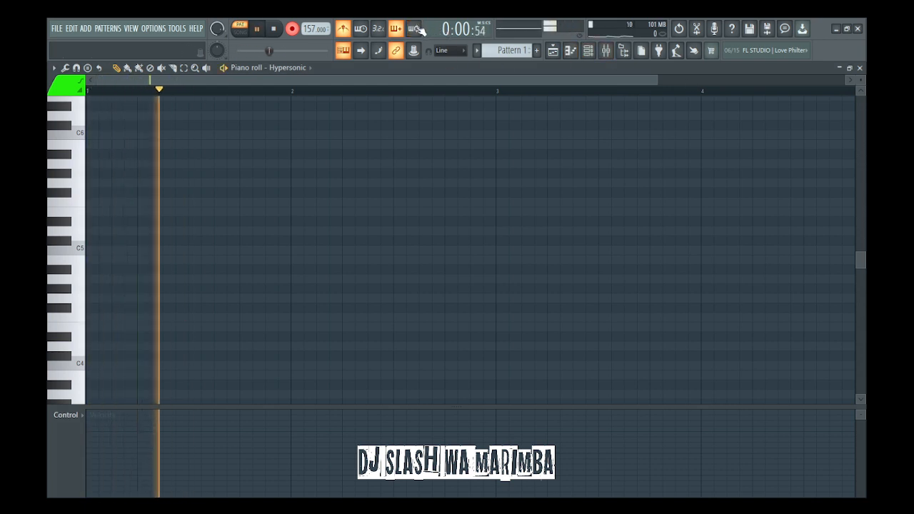
key(b)
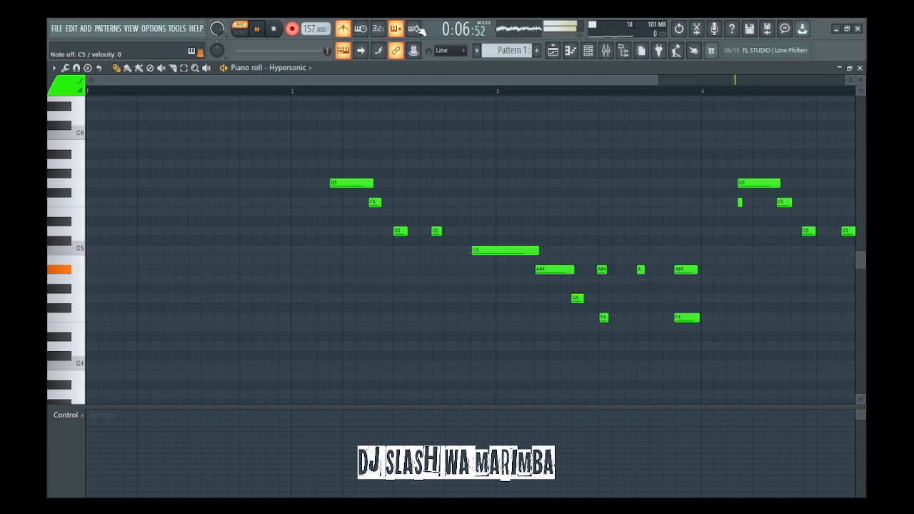
key(space)
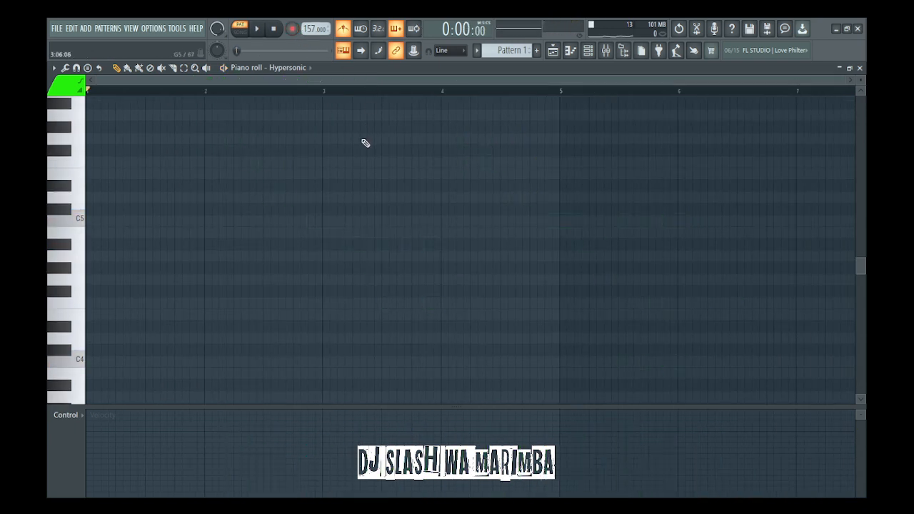
- Paste the melody at the start of the Hypersonic pattern and trim its final chord to end at bar 5
key(ctrl+v)
key(space)
key(ctrl+d)
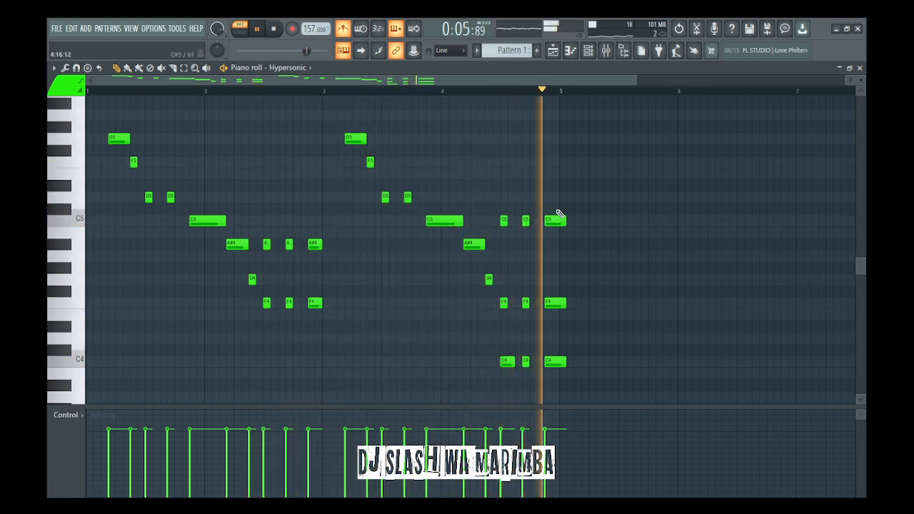
drag(555, 204, 560, 364)
ctrl+click(641, 325)
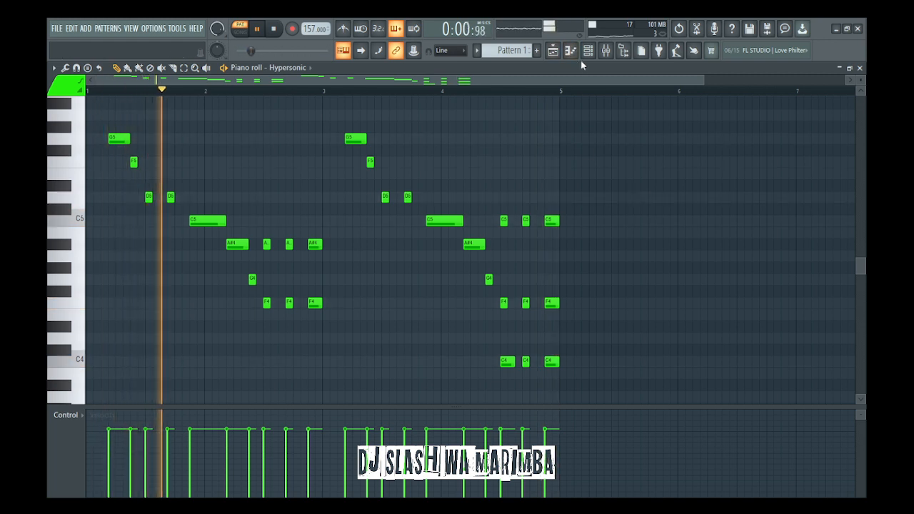
- Load the KICK sample from the Xitsonga folder onto the Sampler channel and fill every fourth step
click(623, 50)
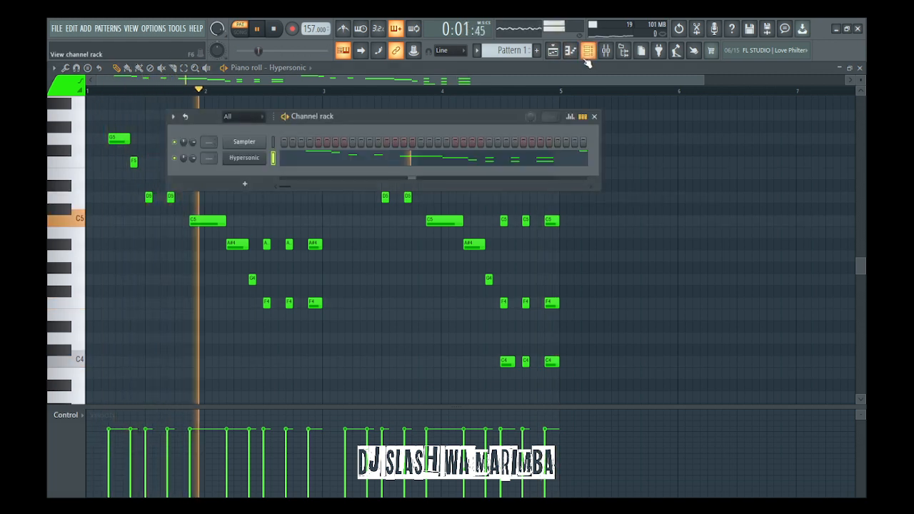
click(623, 59)
click(622, 59)
click(622, 59)
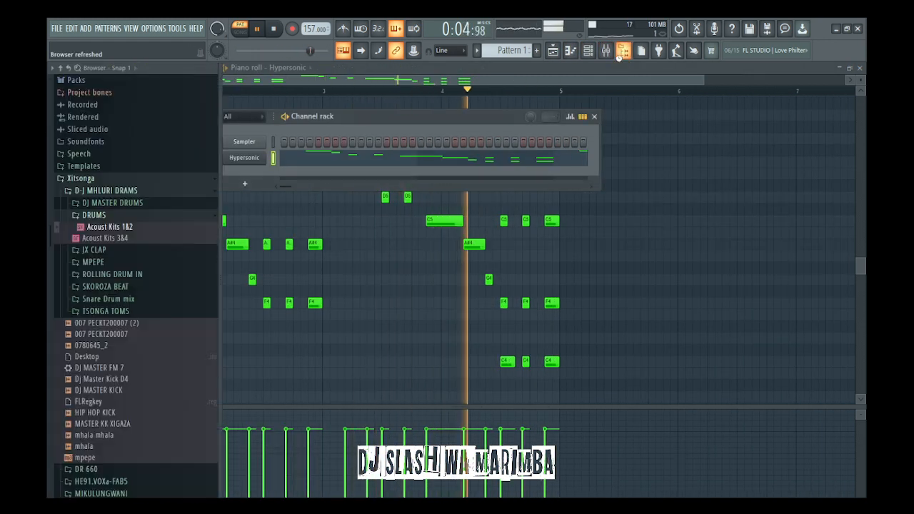
drag(46, 226, 50, 323)
scroll(96, 414, down, 5)
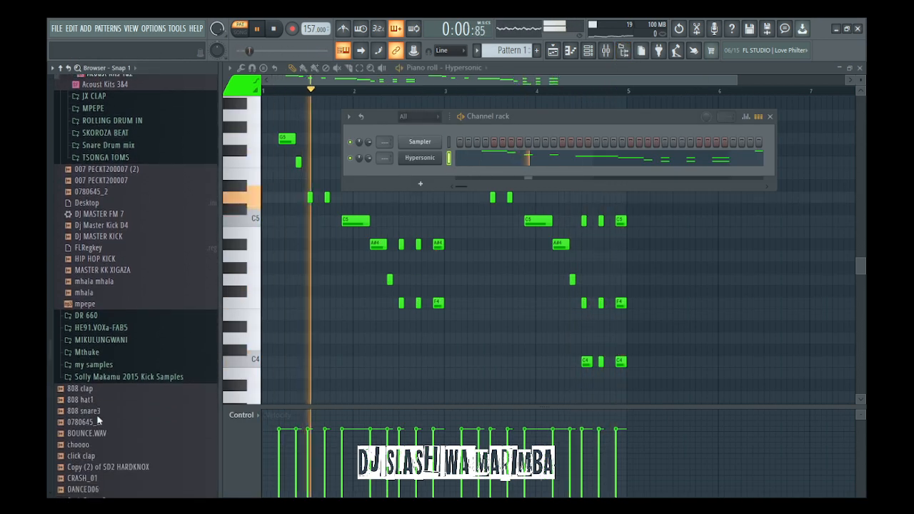
scroll(92, 364, down, 2)
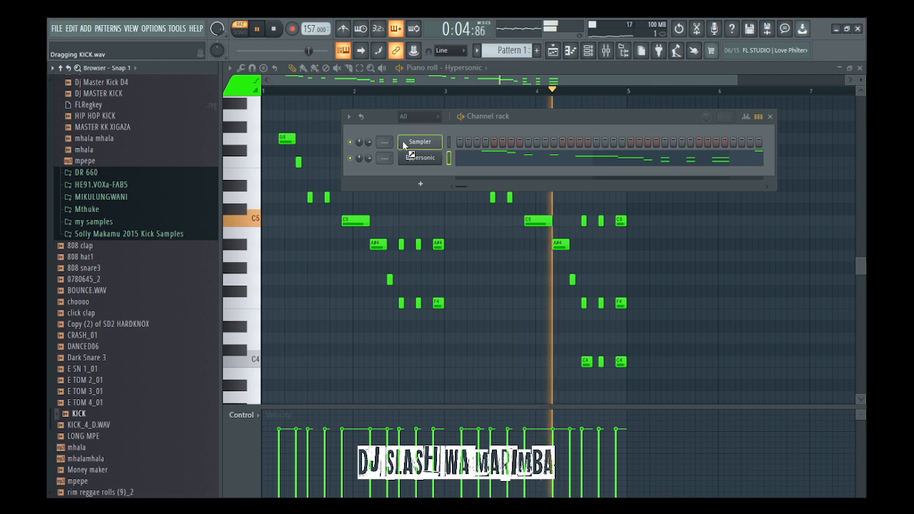
drag(550, 162, 419, 143)
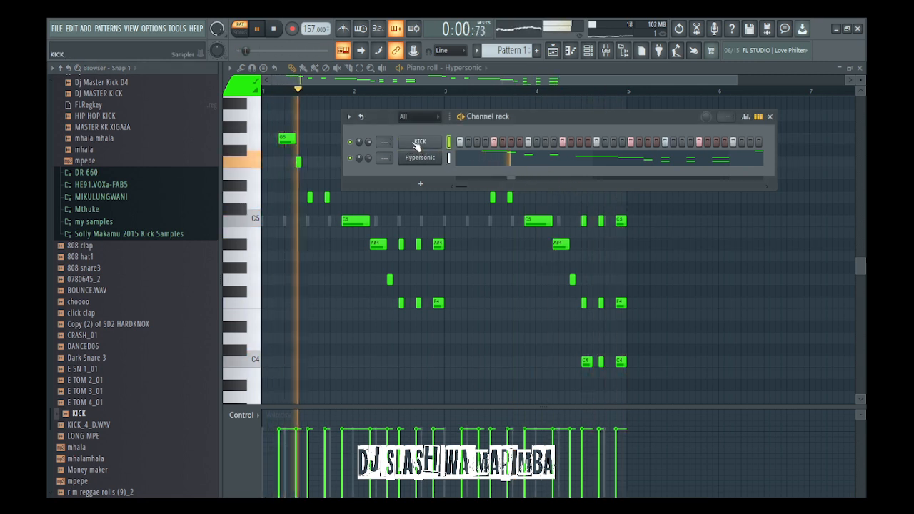
- Stop playback and inspect the KICK channel's sampler settings
key(space)
click(419, 142)
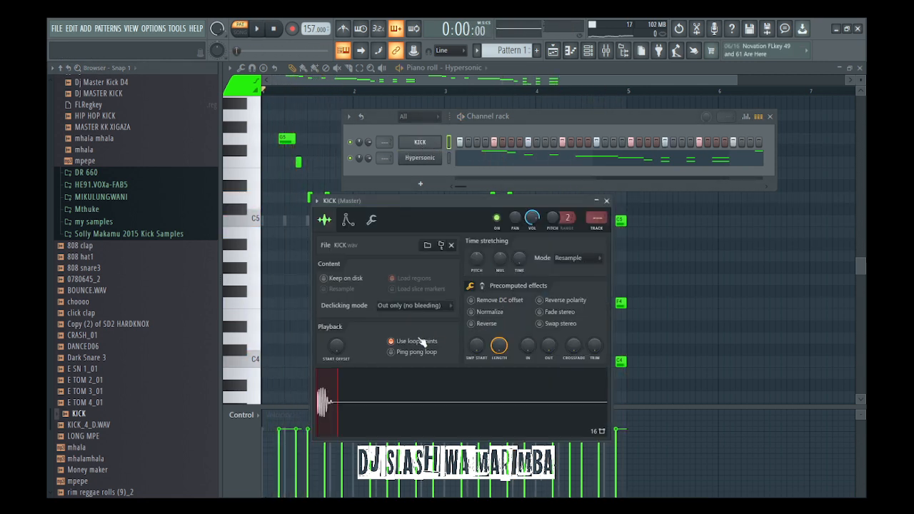
click(418, 143)
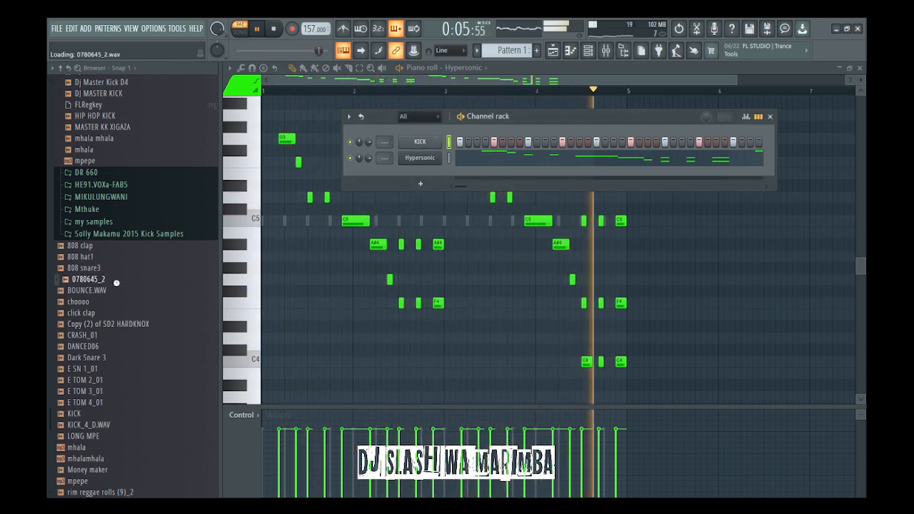
- Add the 0780645_2 sample as a channel below KICK, fill every fourth step and hide the browser
drag(116, 283, 423, 155)
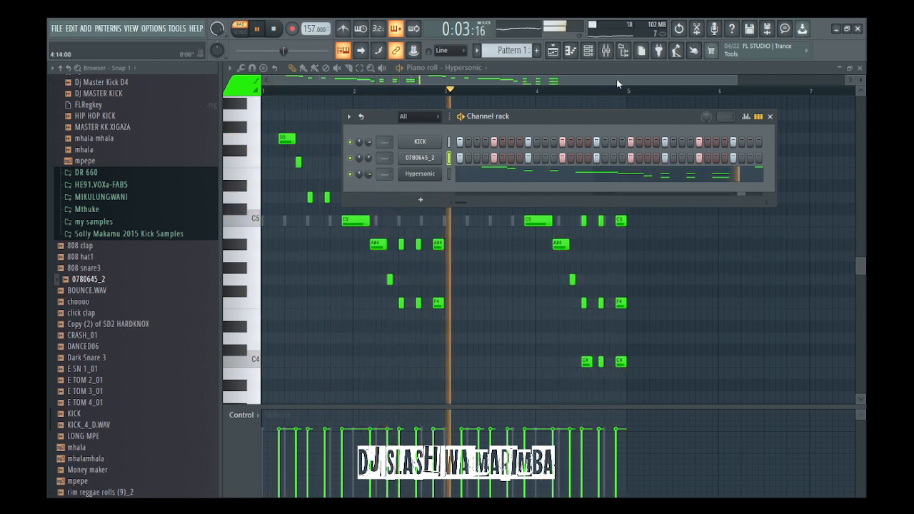
click(623, 49)
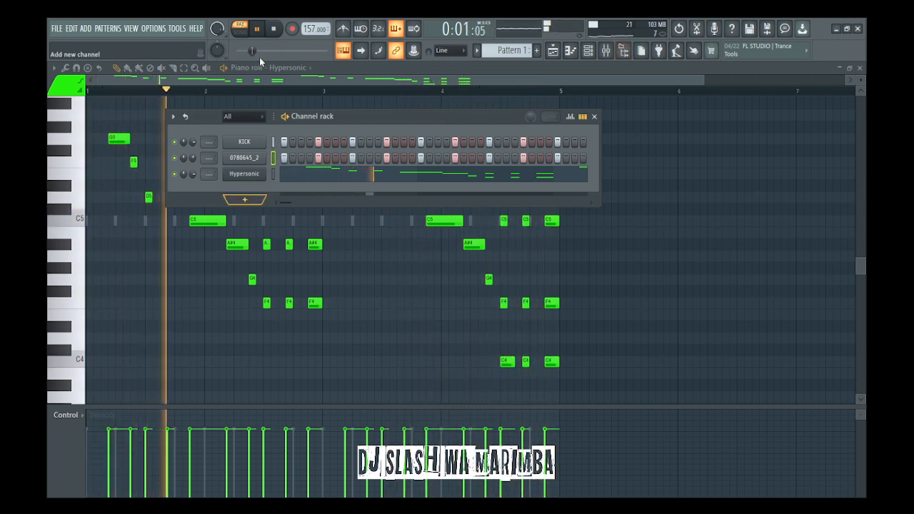
- Add a second Hypersonic channel and load the HiHats Menu patch from Drum Menus
click(244, 173)
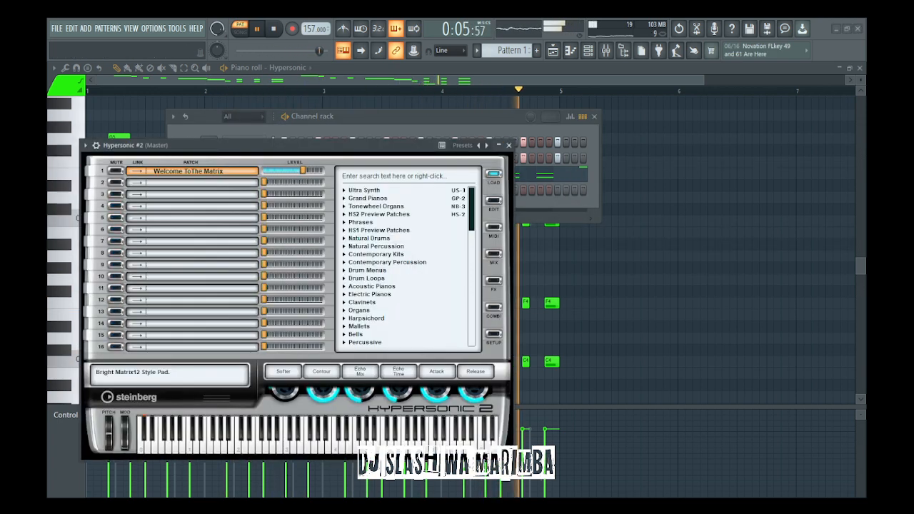
click(367, 270)
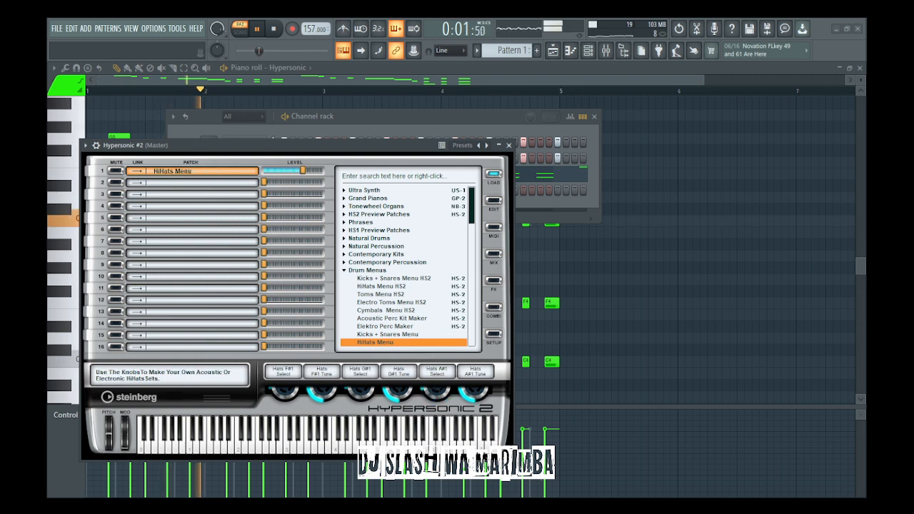
click(508, 146)
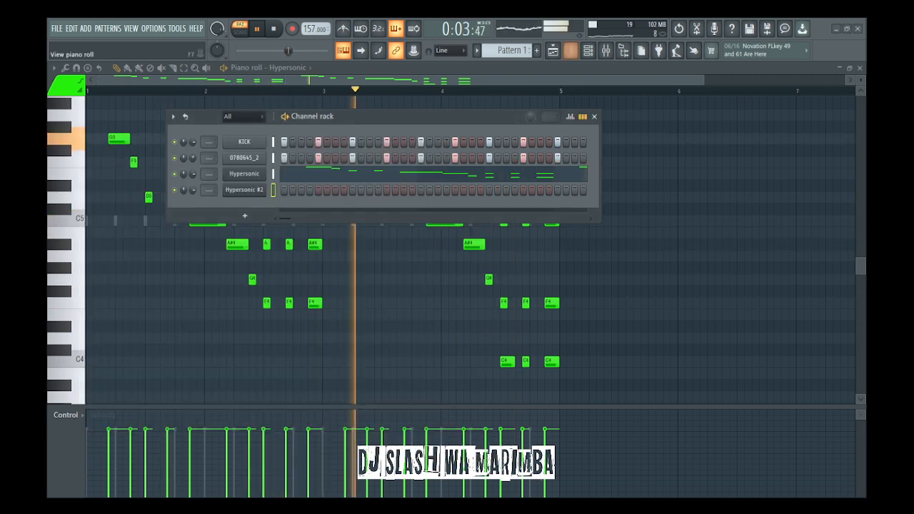
- Draw a half-bar hi-hat pattern for Hypersonic #2 from bar 1, with four F#3 notes and one A#3 note
click(570, 50)
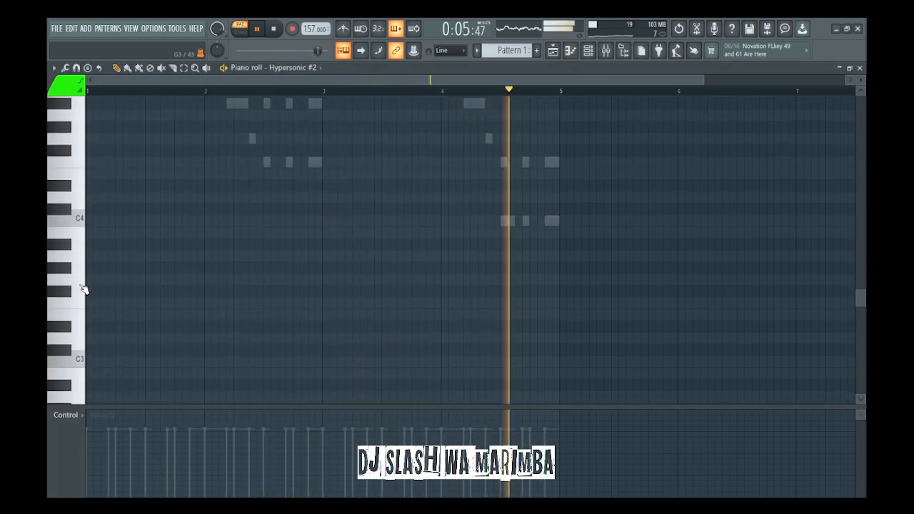
click(90, 292)
click(105, 244)
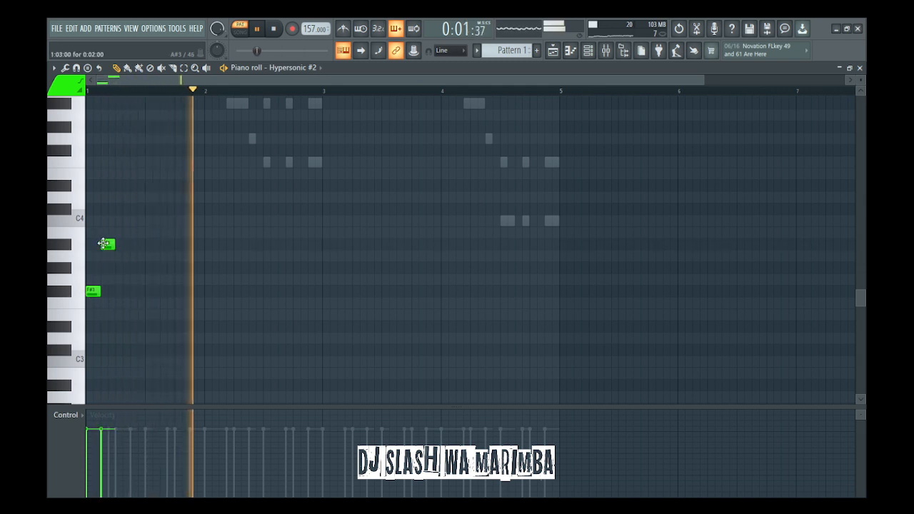
click(120, 293)
click(133, 291)
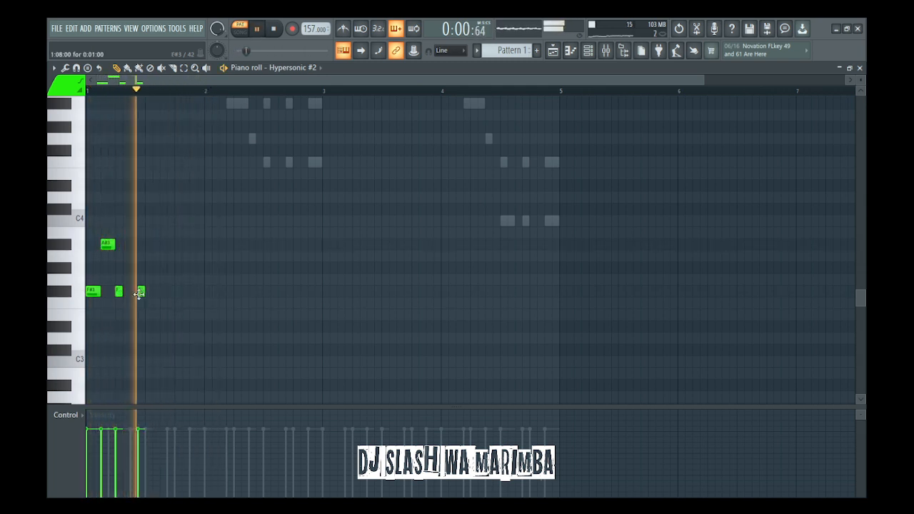
click(140, 292)
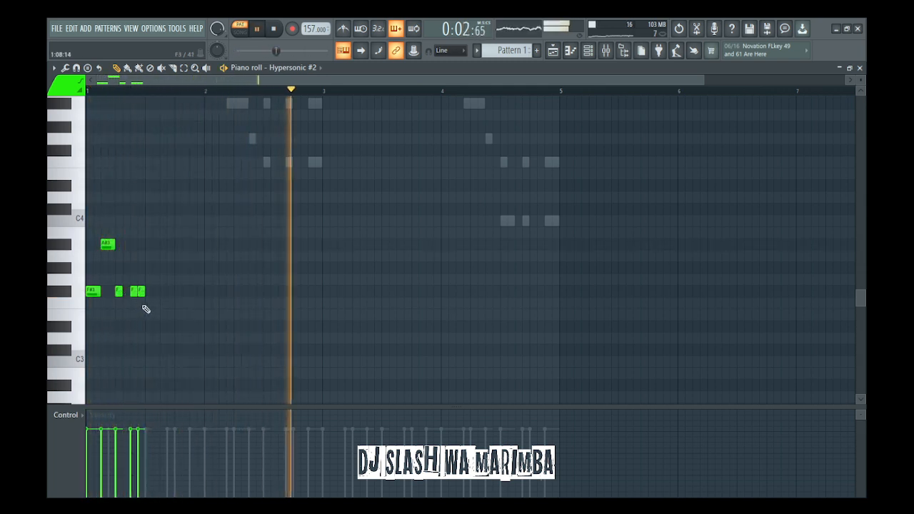
- Duplicate the half-bar hi-hat pattern seven times to fill four bars, then deselect the notes
key(ctrl+a)
key(ctrl+b)
key(ctrl+b)
key(ctrl+b)
key(ctrl+b)
key(ctrl+b)
key(ctrl+b)
key(ctrl+b)
key(ctrl+d)
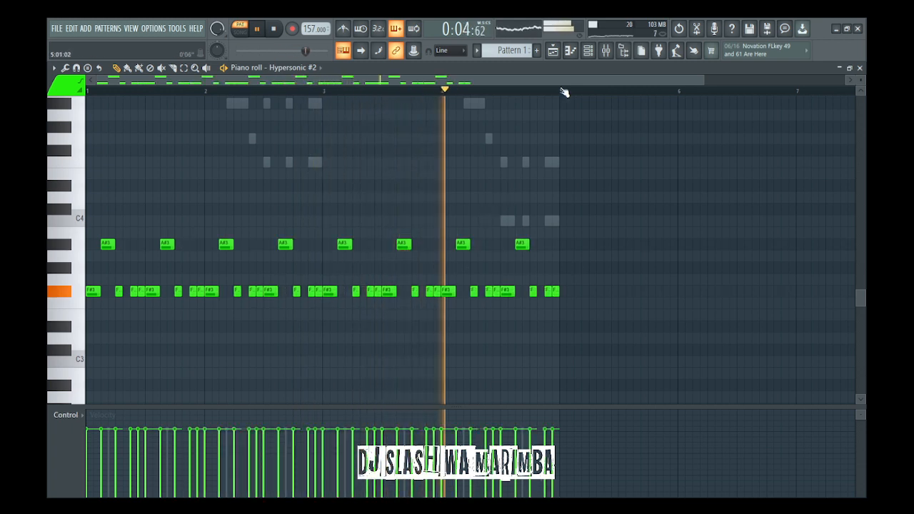
- Shift all hi-hat notes one beat later and move the ones past bar 5 to the start of the pattern
key(ctrl+a)
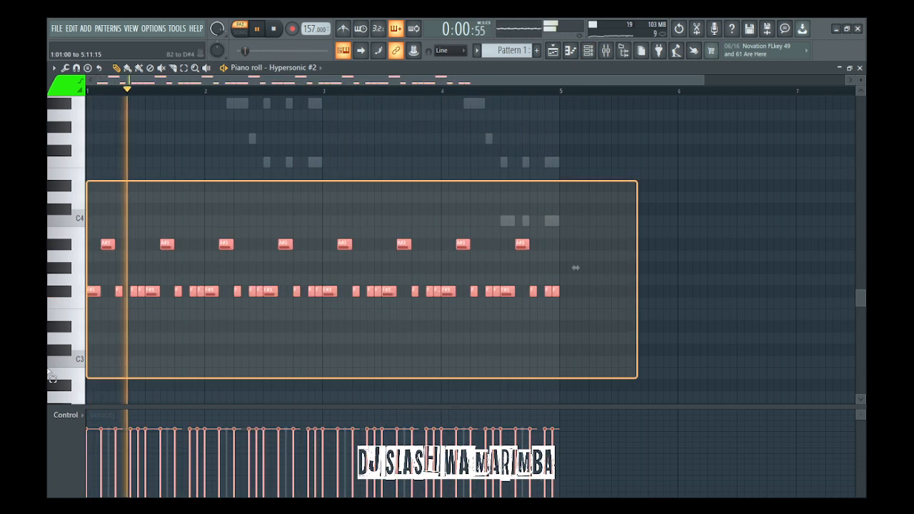
drag(107, 244, 137, 244)
drag(625, 251, 564, 326)
key(ctrl+x)
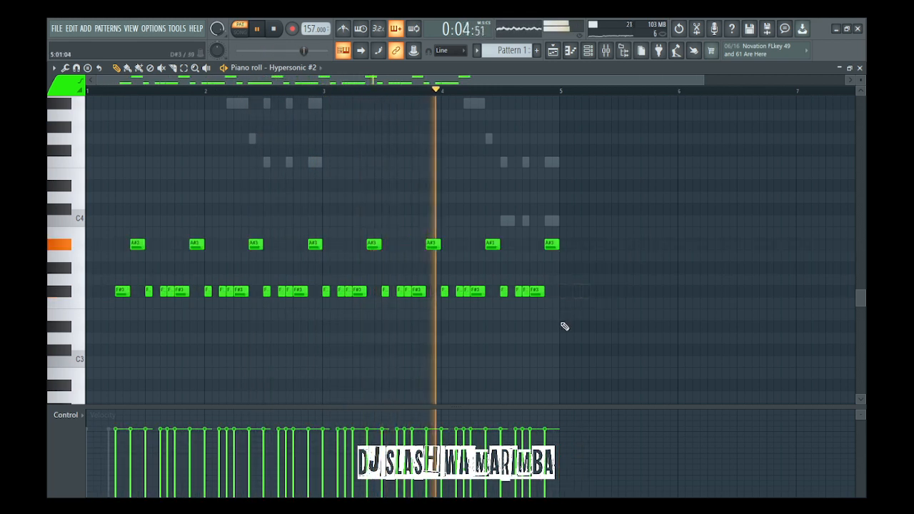
key(ctrl+v)
- Add the Dark Snare 3 sample as a new channel between KICK and 0780645_2
click(587, 52)
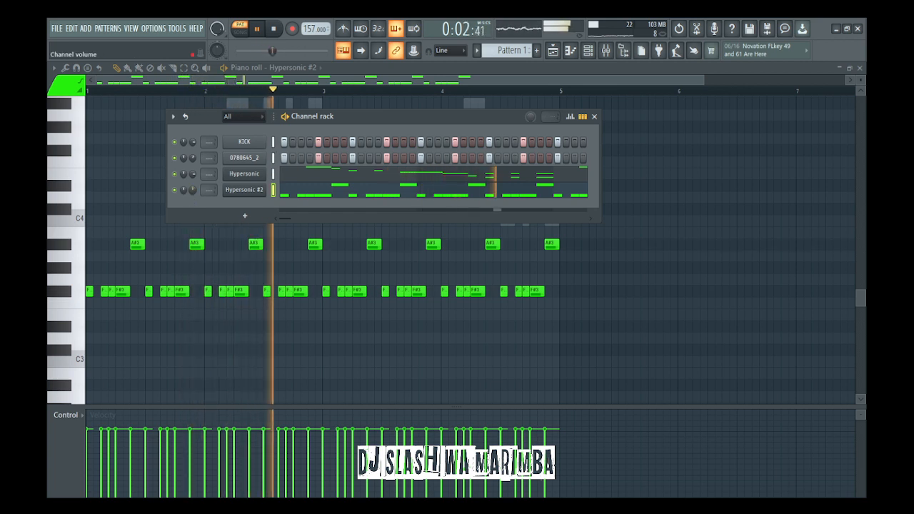
click(631, 55)
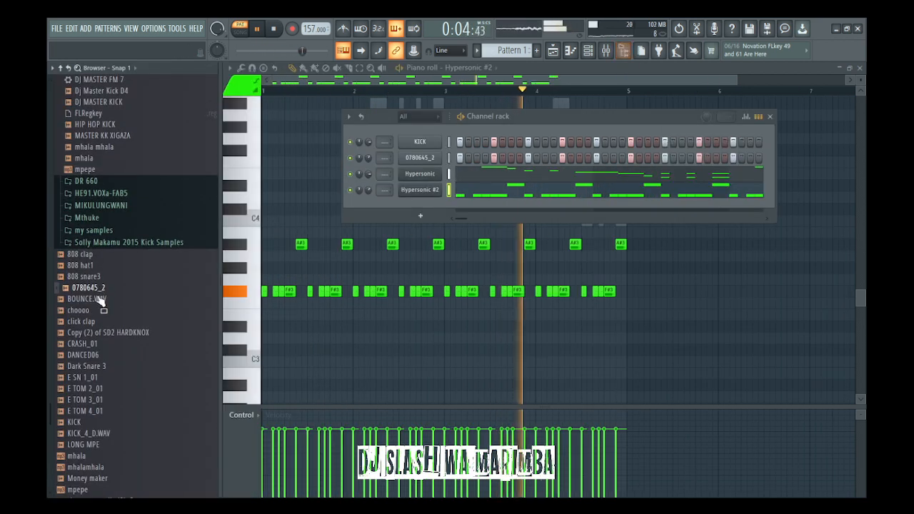
scroll(101, 316, down, 2)
click(103, 321)
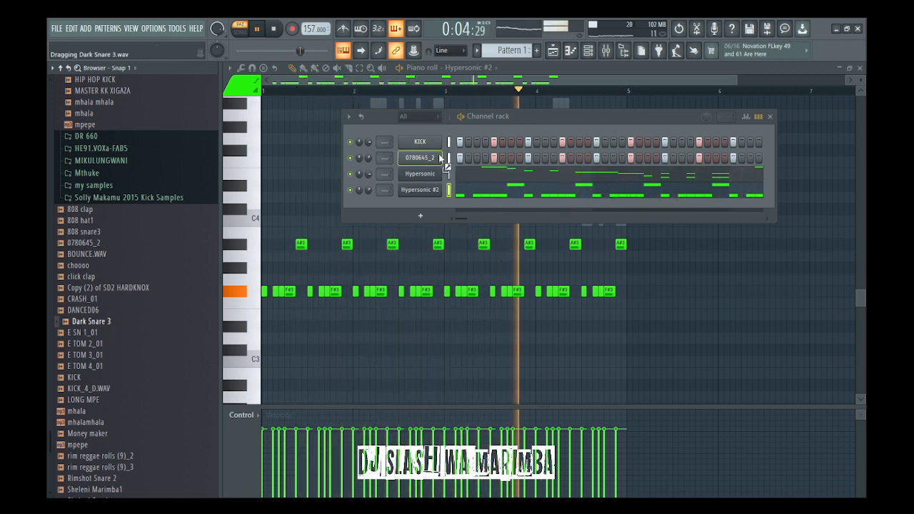
drag(425, 150, 426, 152)
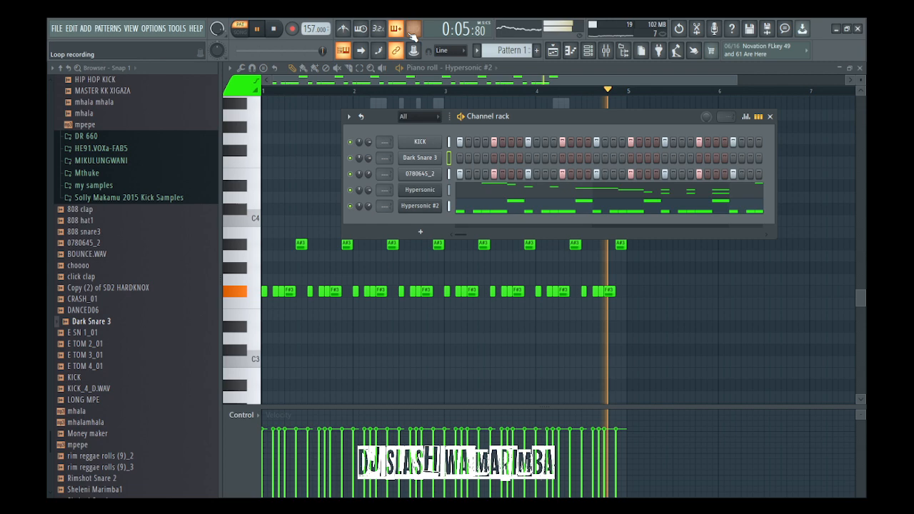
- Enter a syncopated snare rhythm of C5 notes across the four bars for the Dark Snare 3 channel
click(587, 50)
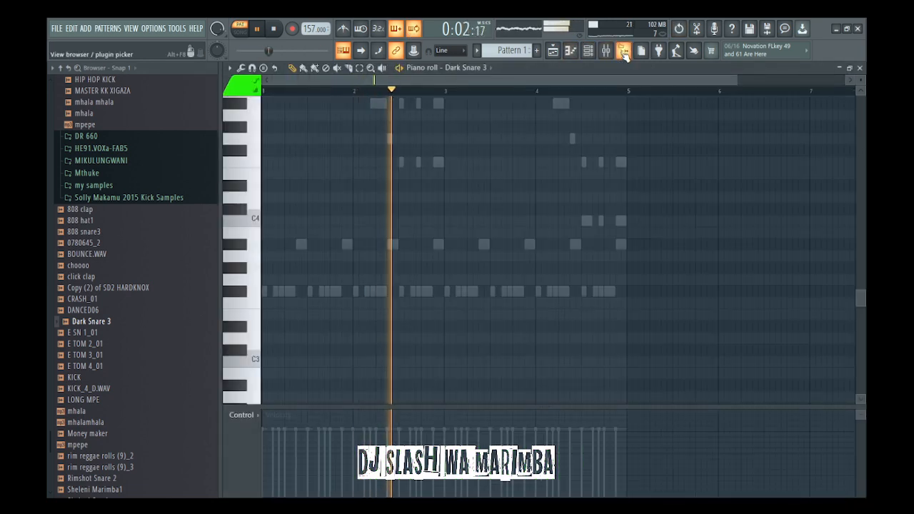
click(622, 52)
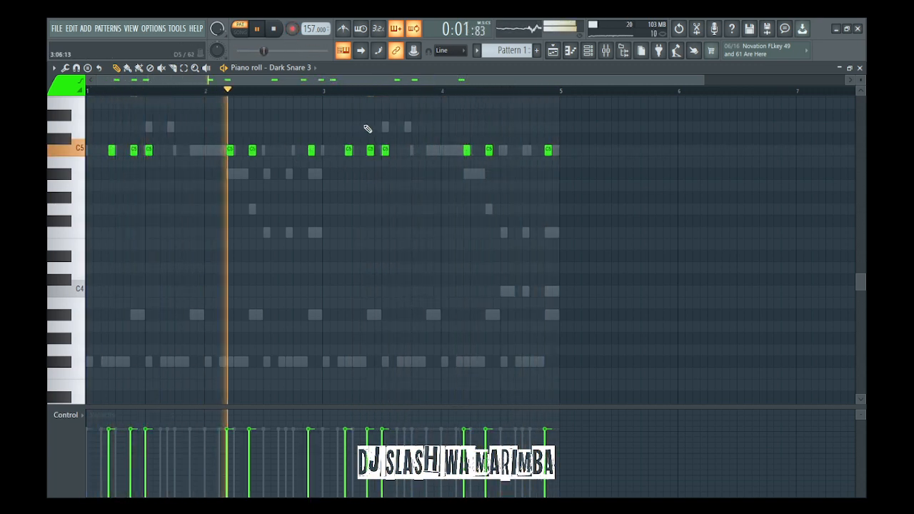
- View the KICK channel's notes in the piano roll and set the Hypersonic #2 channel's volume to 53%
click(587, 50)
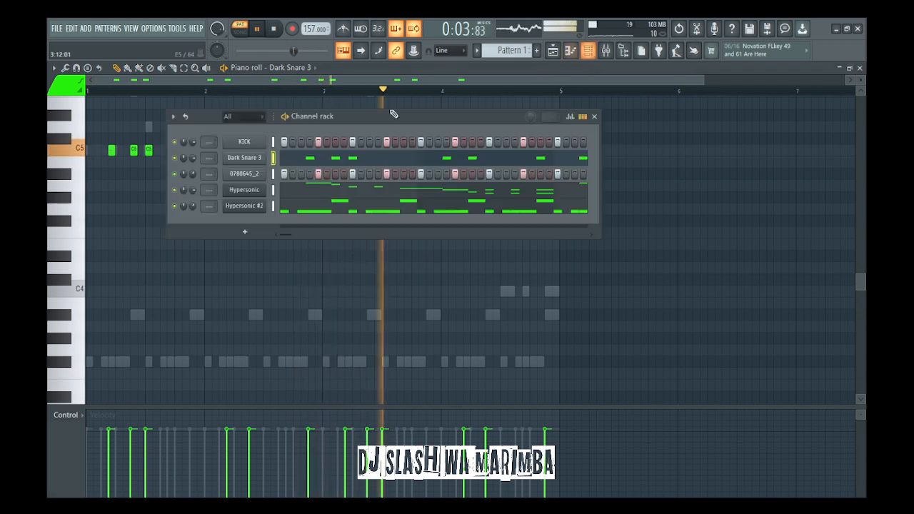
click(282, 145)
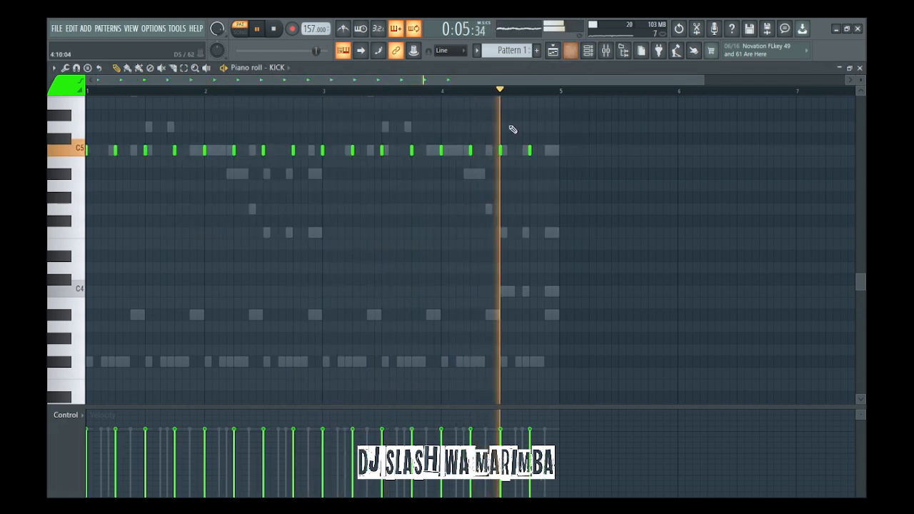
click(587, 50)
drag(192, 204, 190, 207)
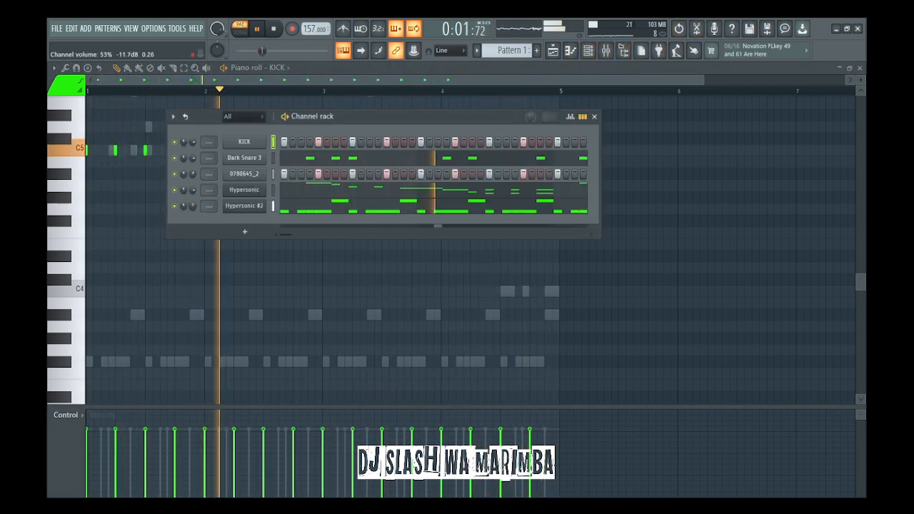
key(F6)
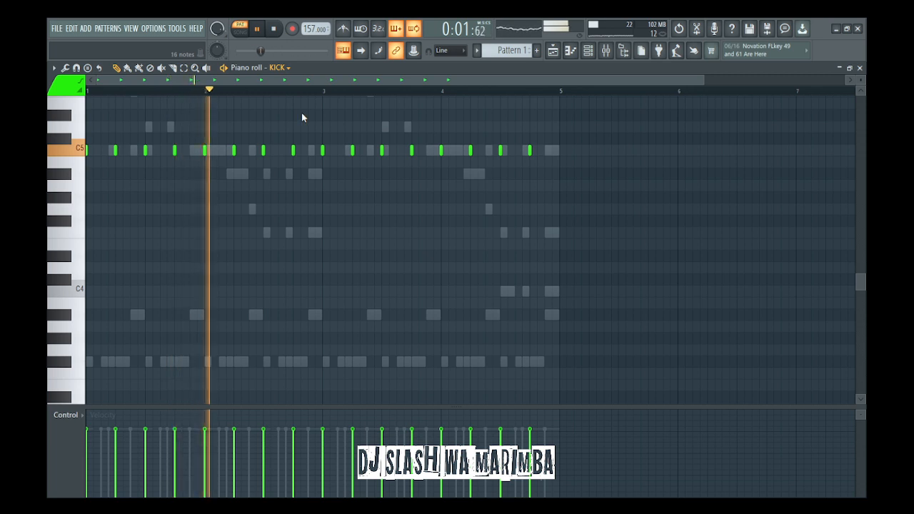
- Try shortening the two adjacent C5 notes midway through bar 3 on the Dark Snare 3 channel
key(Down)
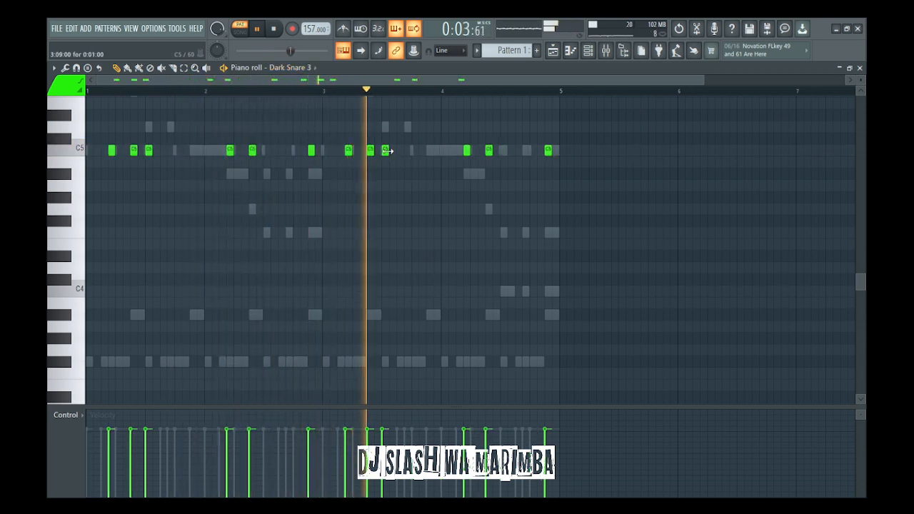
drag(373, 150, 368, 149)
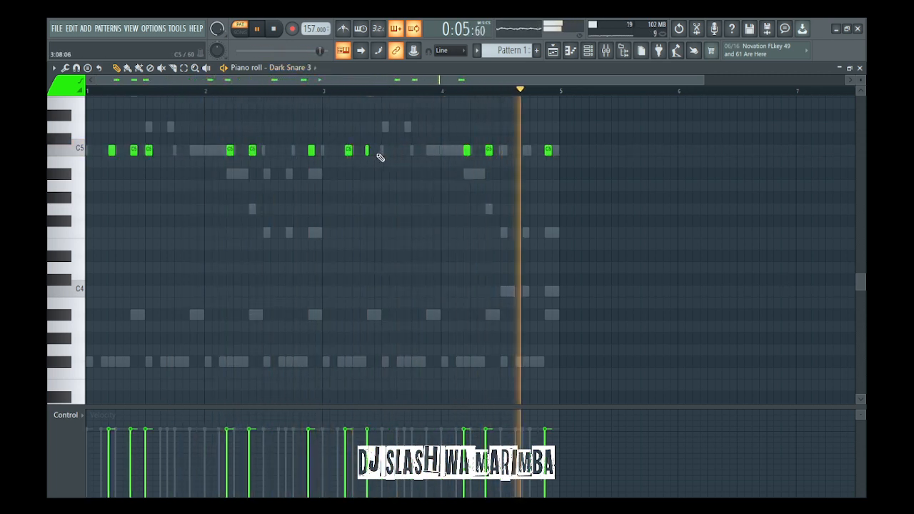
click(381, 150)
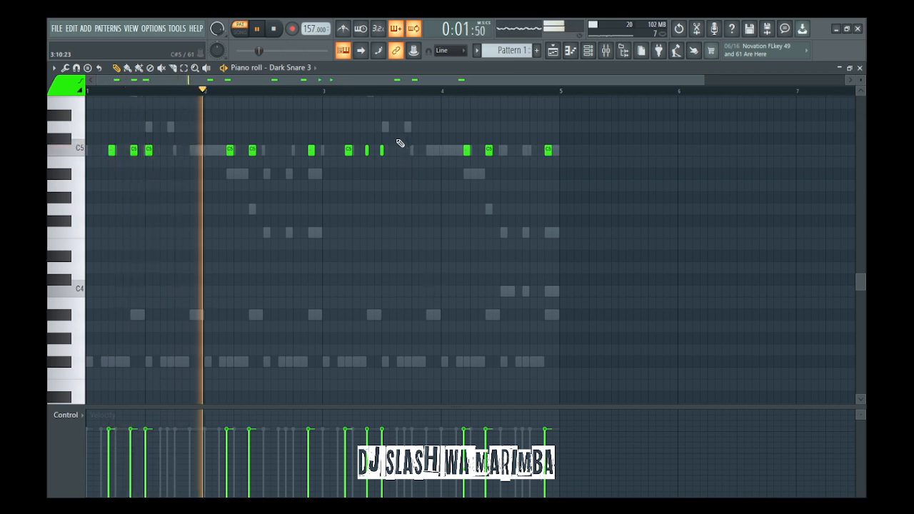
key(ctrl+a)
key(ctrl+q)
click(366, 137)
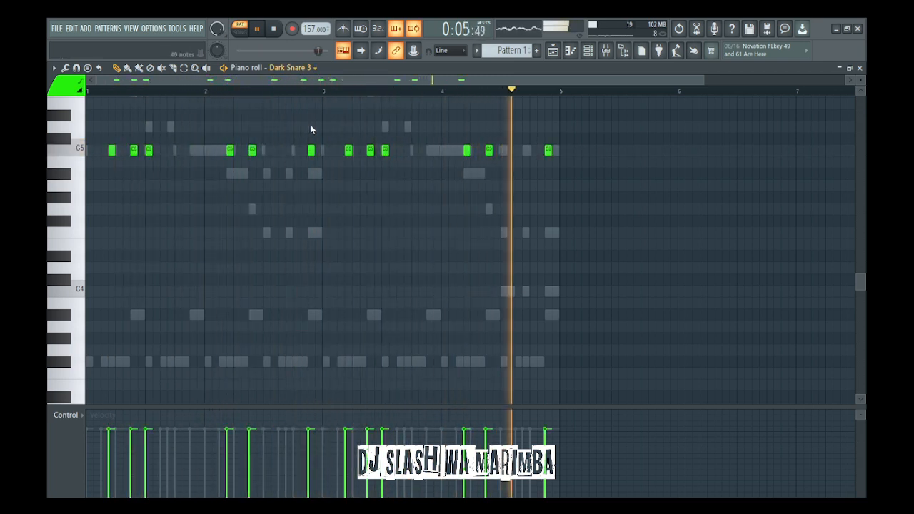
- Add an extra C5 note near the end of bar 2 on the KICK channel
double_click(263, 150)
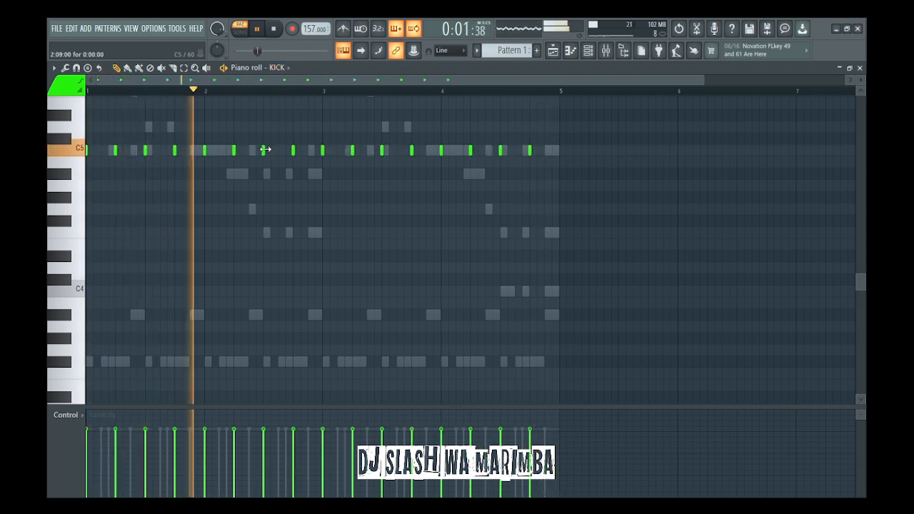
drag(292, 151, 286, 150)
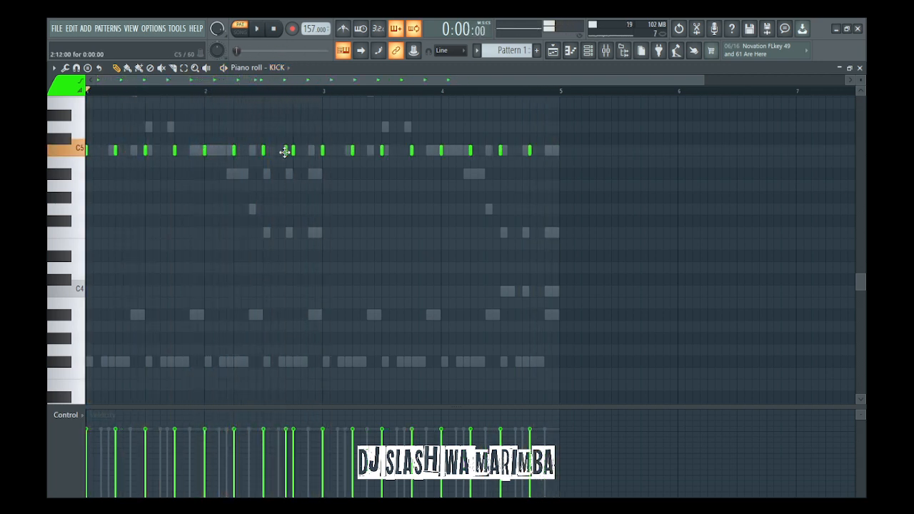
click(308, 150)
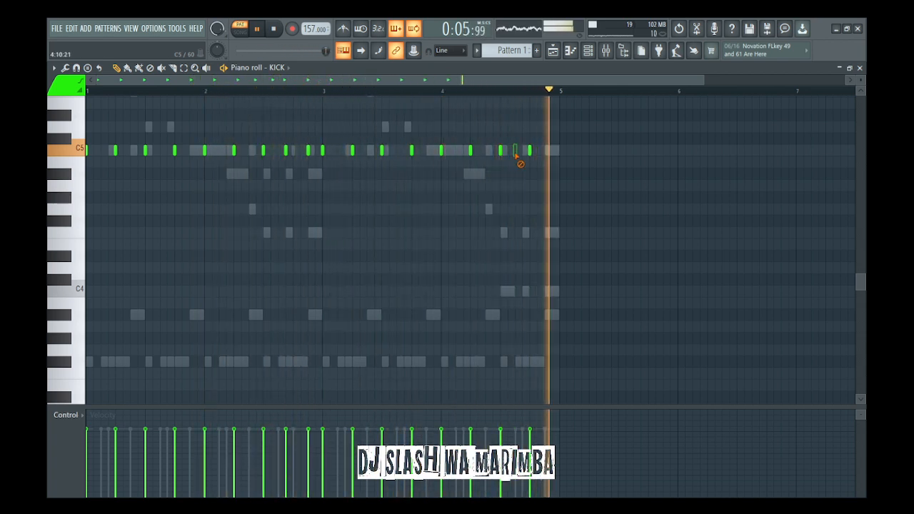
drag(285, 150, 293, 150)
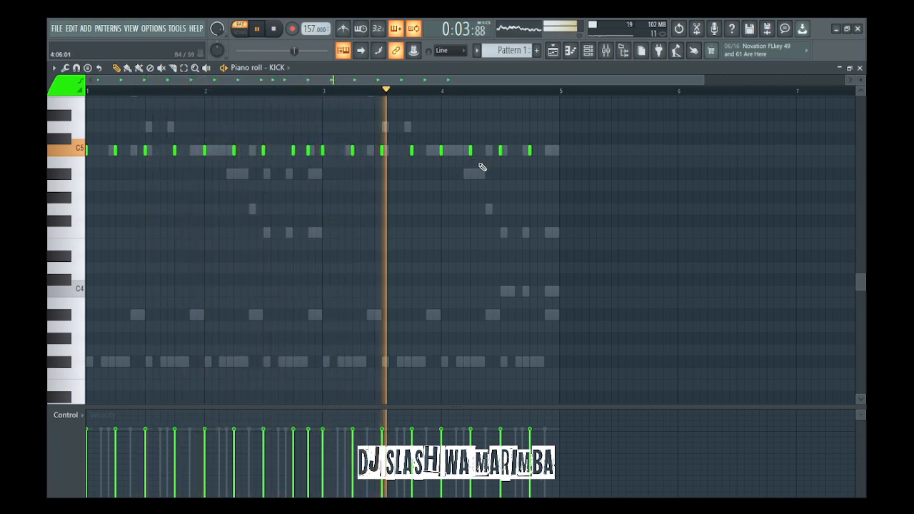
- Add Purity as a new instrument channel and select its Brass sound category
click(588, 50)
key(F6)
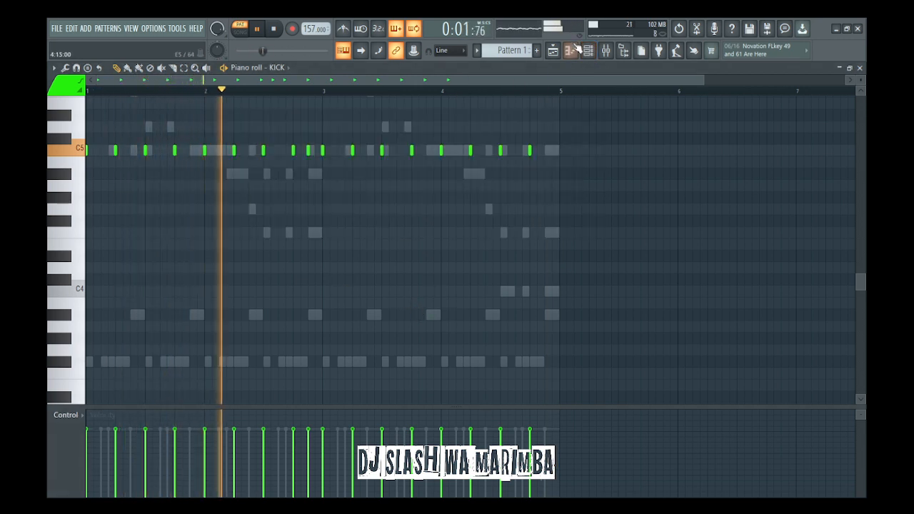
key(F6)
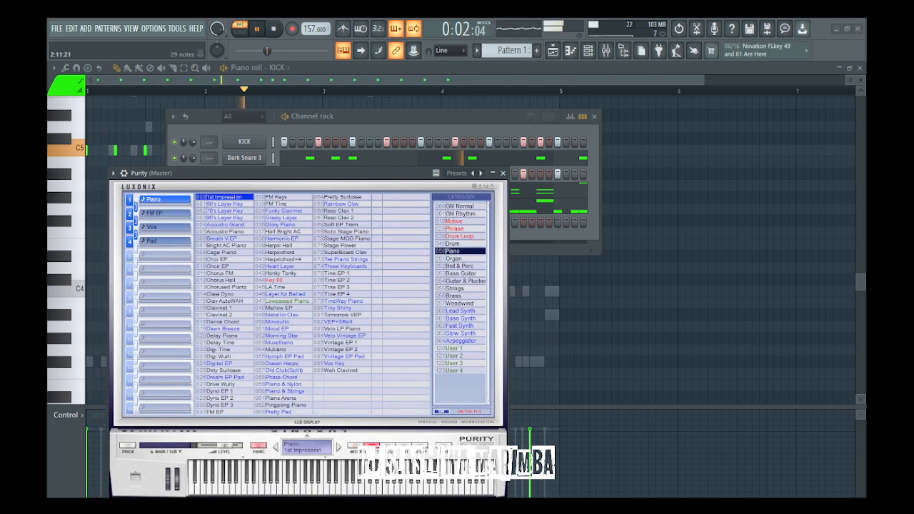
click(454, 295)
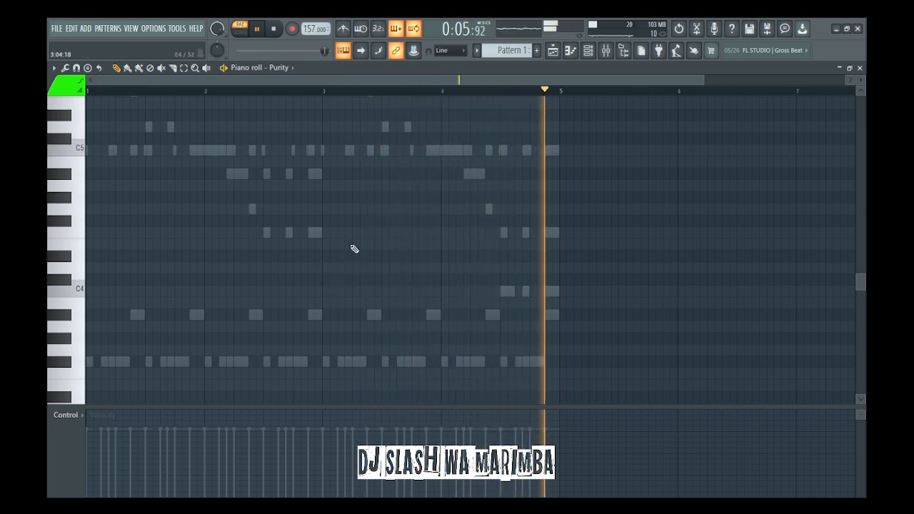
- Record a repeating syncopated rhythm of G5 notes across the four bars for the Purity channel and quantize it to the grid
scroll(354, 249, up, 3)
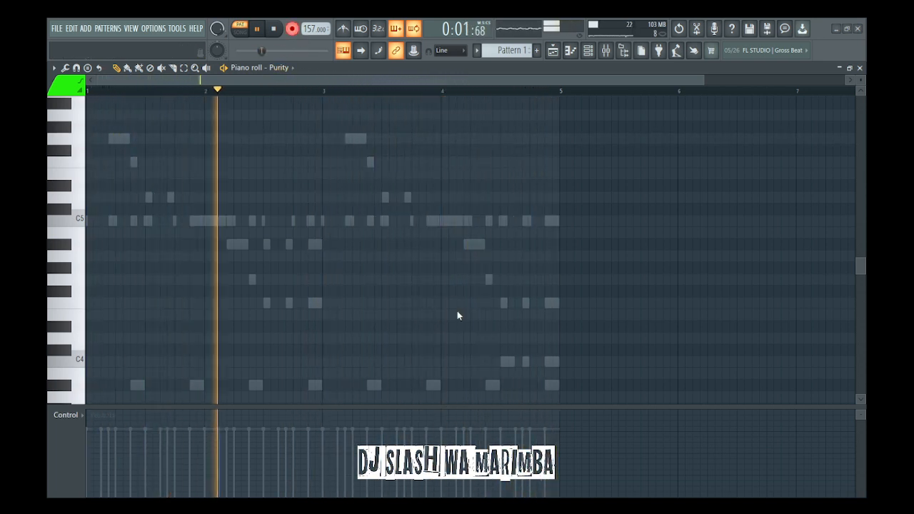
key(t)
key(t)
key(t)
key(t)
key(t)
key(t)
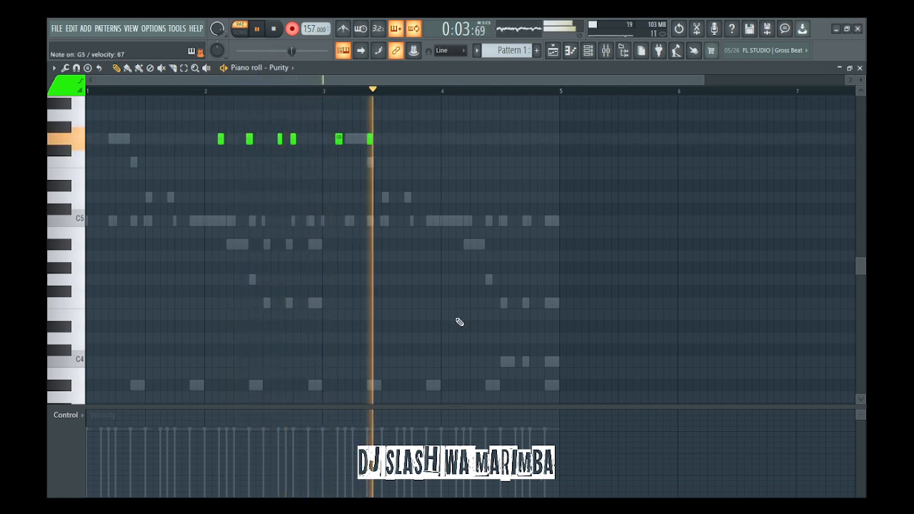
key(t)
key(t)
key(t)
key(t)
key(t)
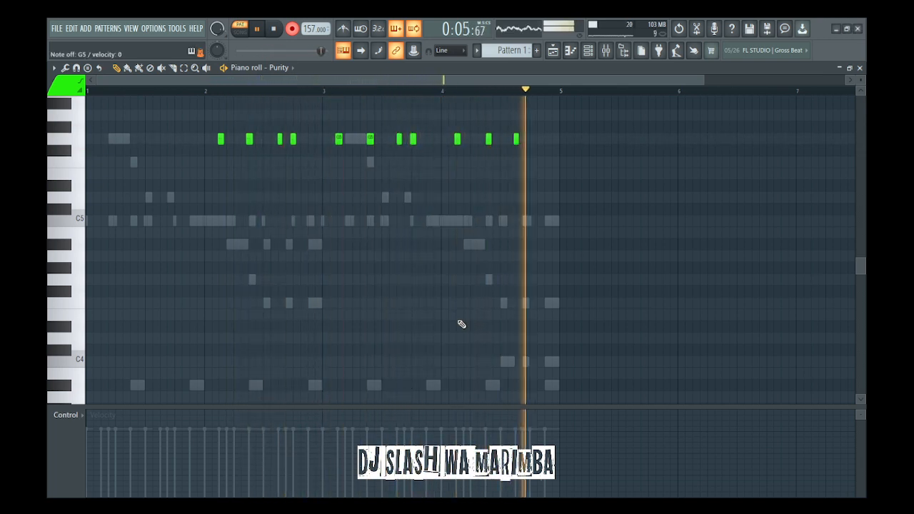
key(t)
key(t)
key(t)
key(t)
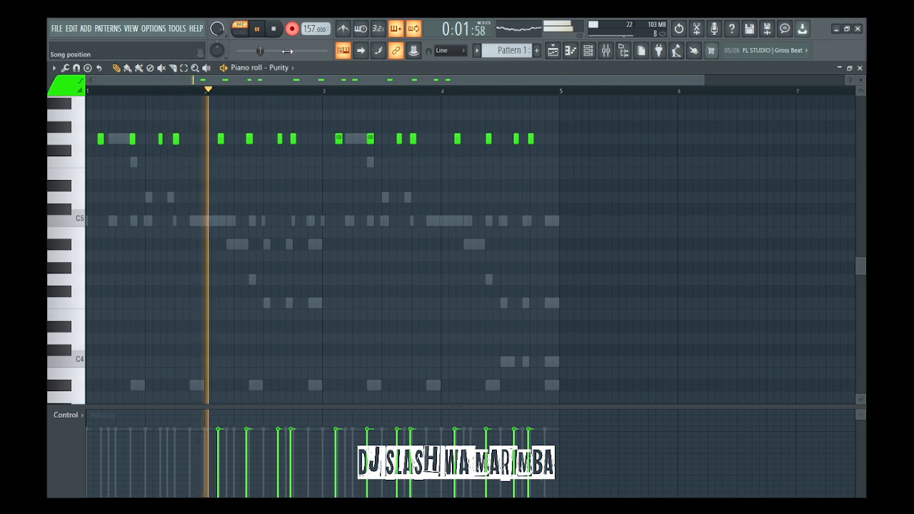
key(t)
key(t)
key(t)
key(t)
key(t)
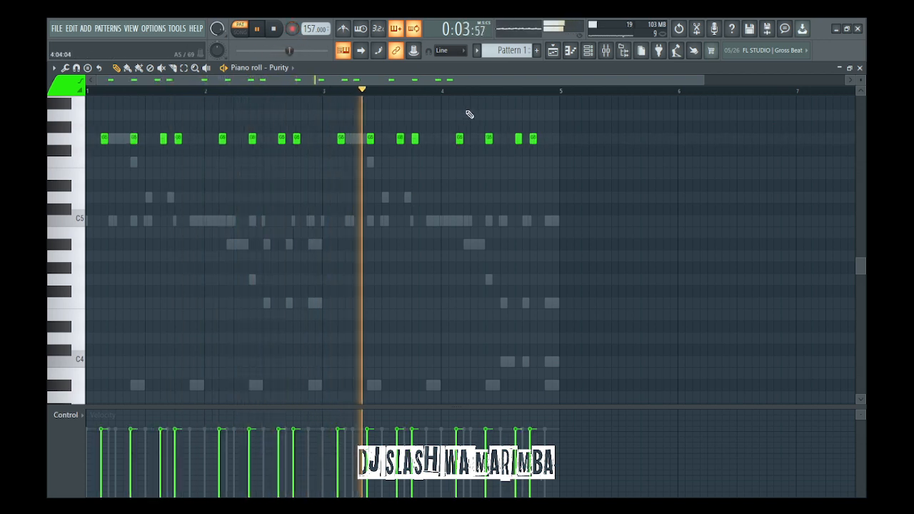
- Add Hyper Canvas as a new instrument channel and open the sound editor for its part 1
key(F6)
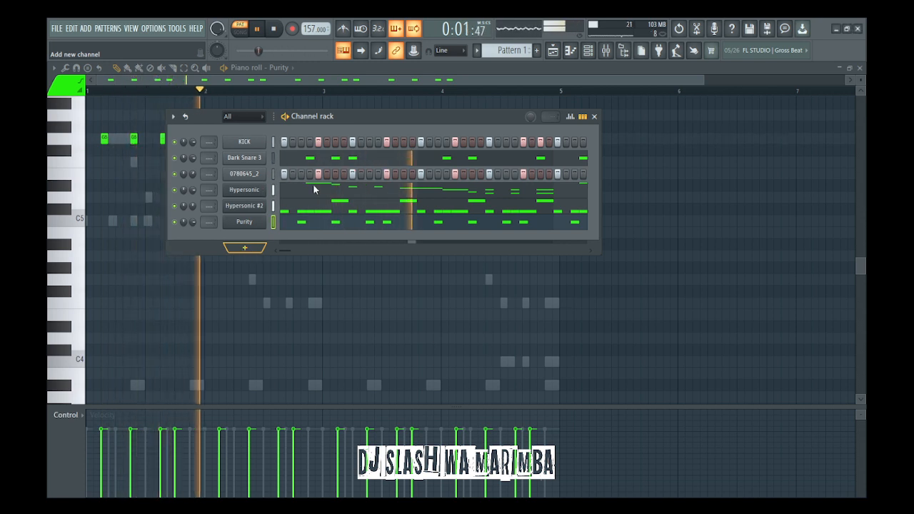
click(352, 294)
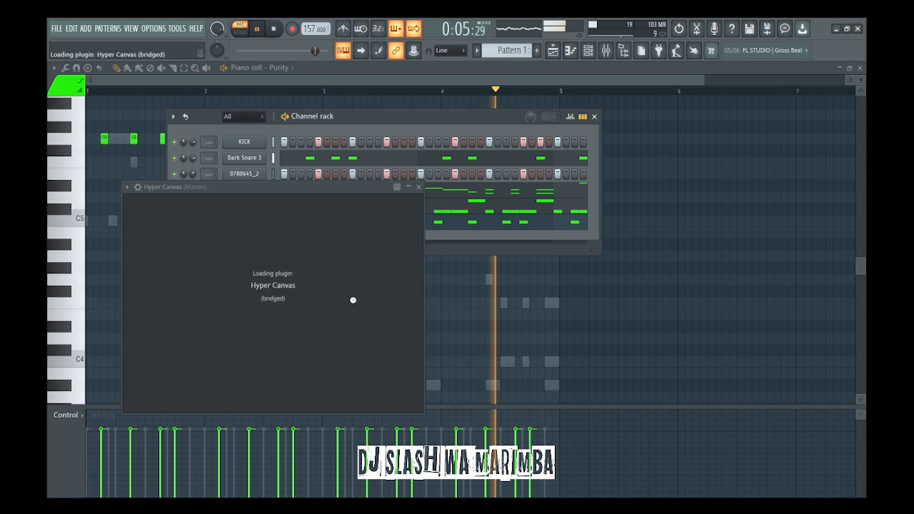
click(142, 224)
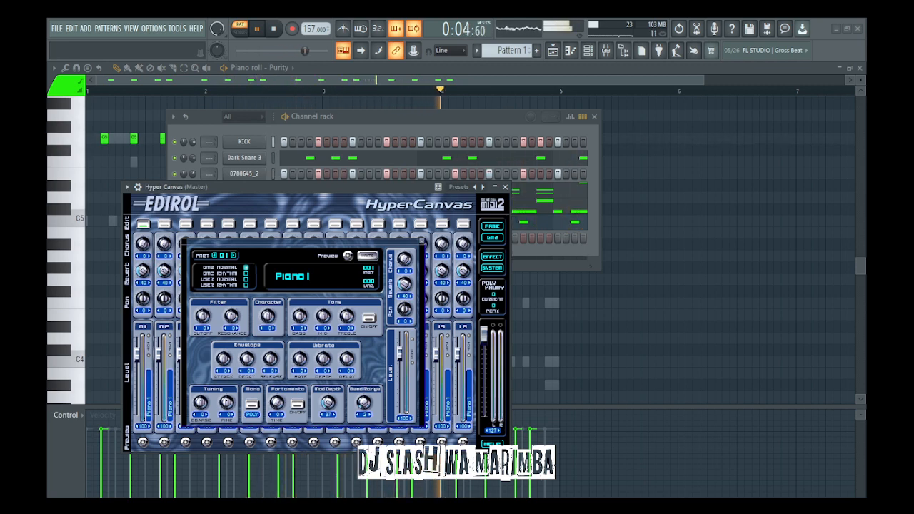
- Enter two adjacent one-step G5 notes at steps 11 and 12 of bar 1 for the Hyper Canvas channel
click(570, 50)
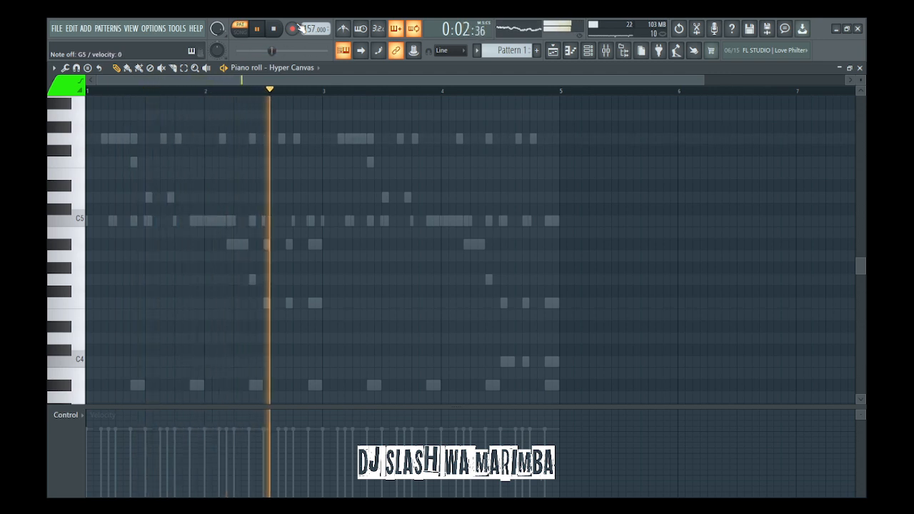
click(587, 50)
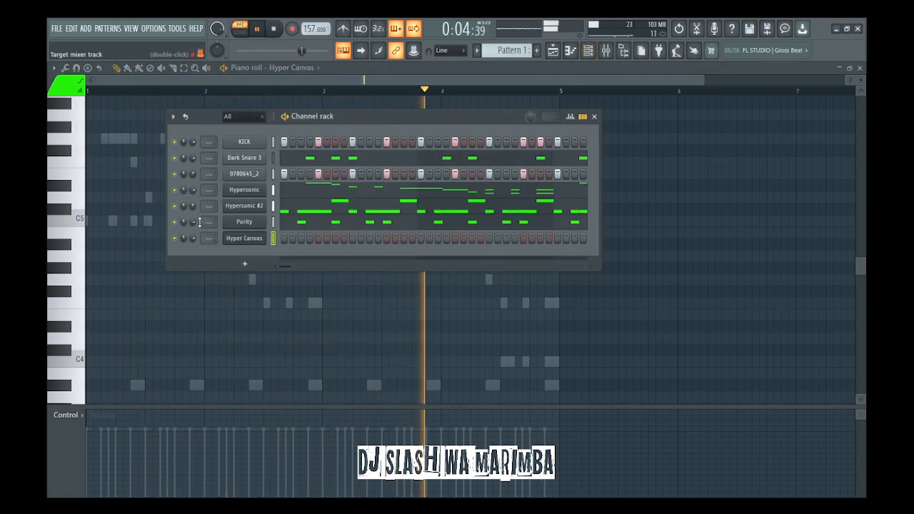
click(258, 340)
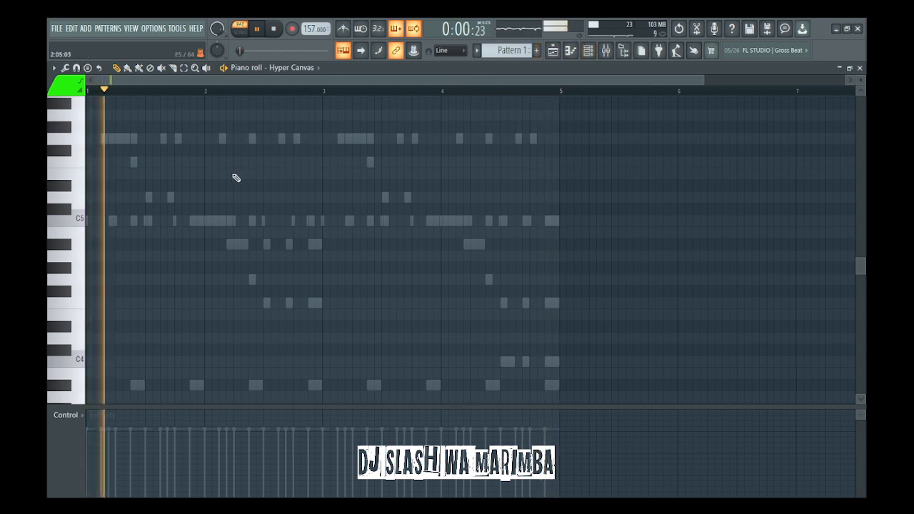
click(160, 139)
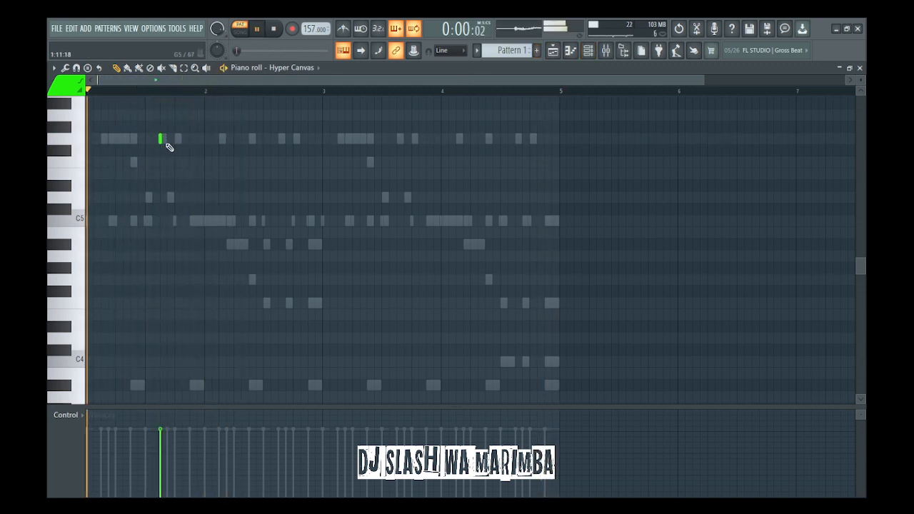
click(167, 138)
key(ctrl+l)
- Shorten the first of the two G5 notes to half a step using 1/2 step snap, and restore Line snap
click(467, 51)
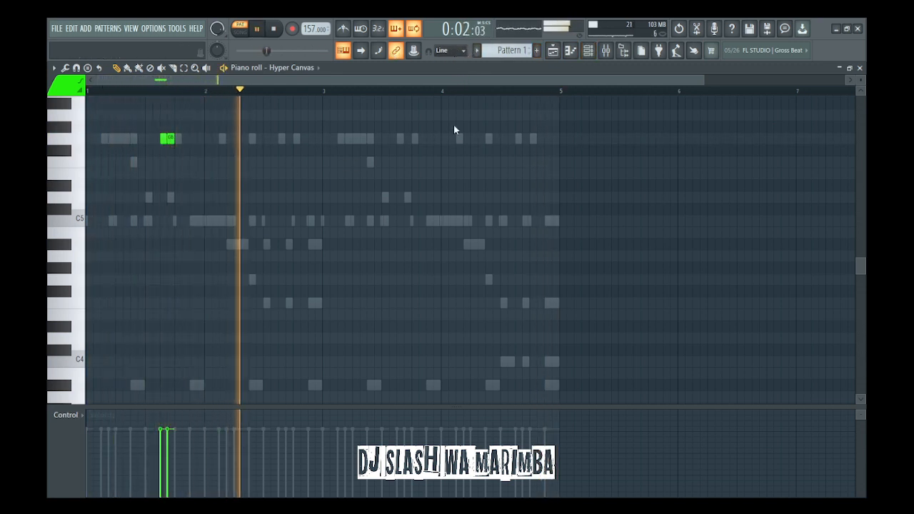
click(453, 125)
ctrl+scroll(321, 116, up, 3)
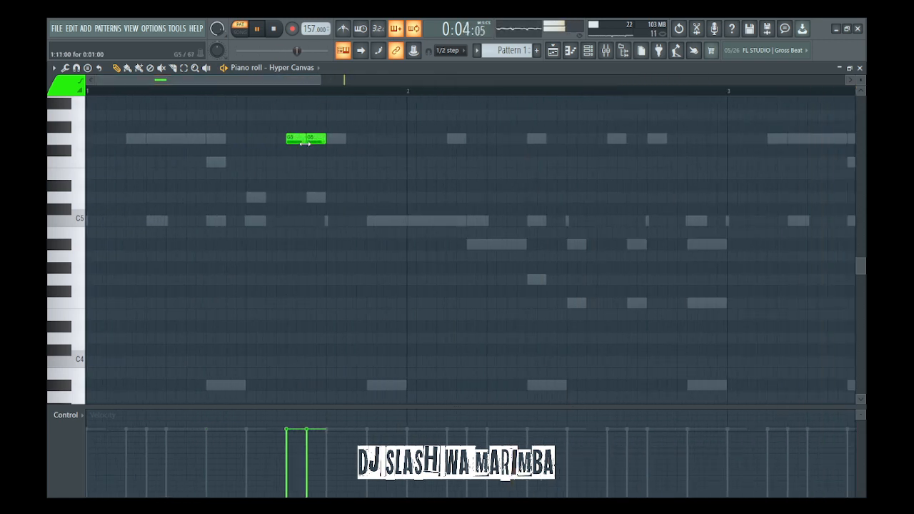
click(451, 61)
- Duplicate the two-note G5 figure so it repeats every half bar across all four bars of the Hyper Canvas channel
ctrl+right_click(432, 206)
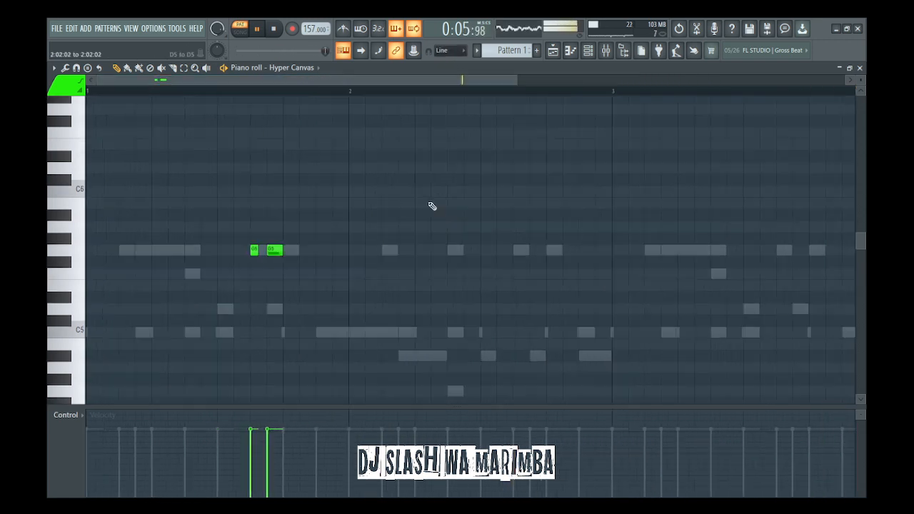
ctrl+drag(240, 233, 118, 250)
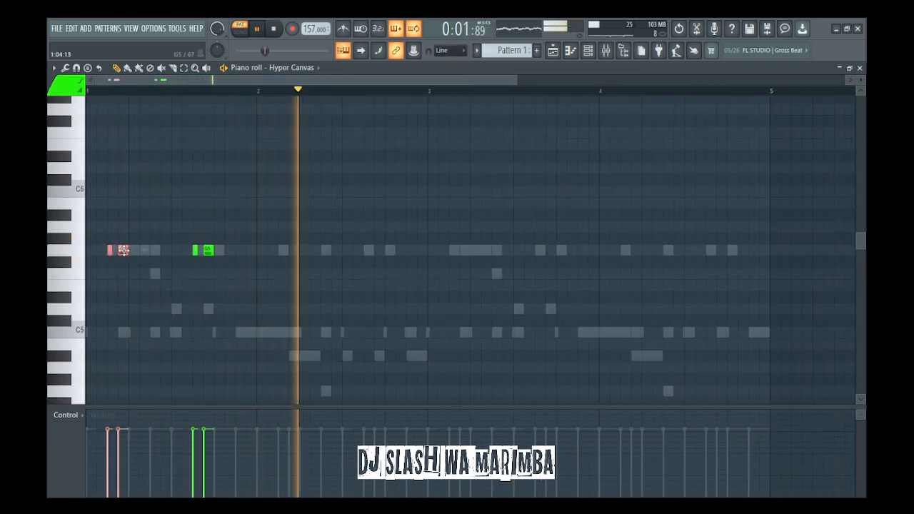
ctrl+drag(249, 232, 297, 251)
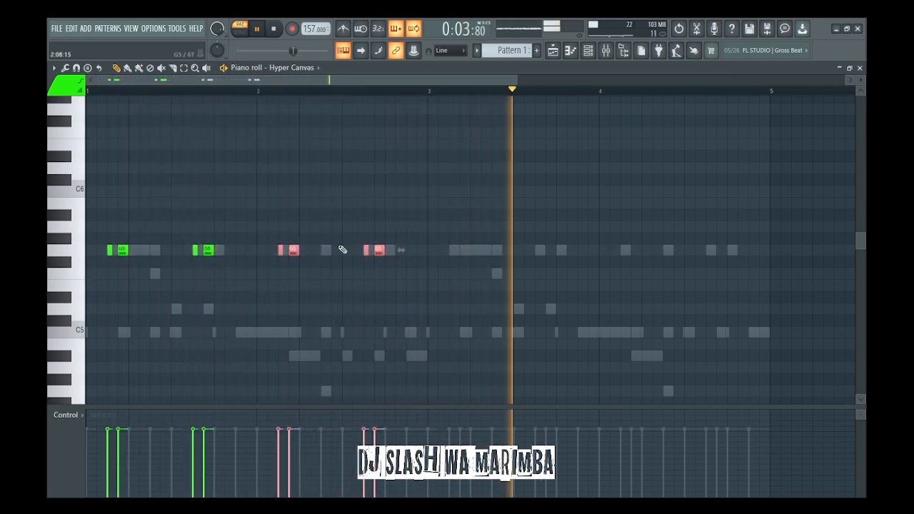
ctrl+drag(381, 245, 88, 301)
shift+drag(205, 248, 530, 245)
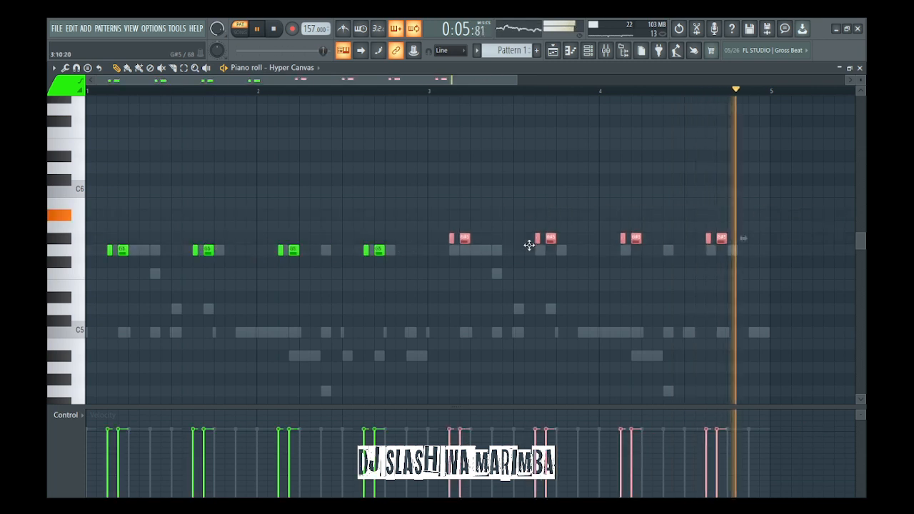
key(ctrl+d)
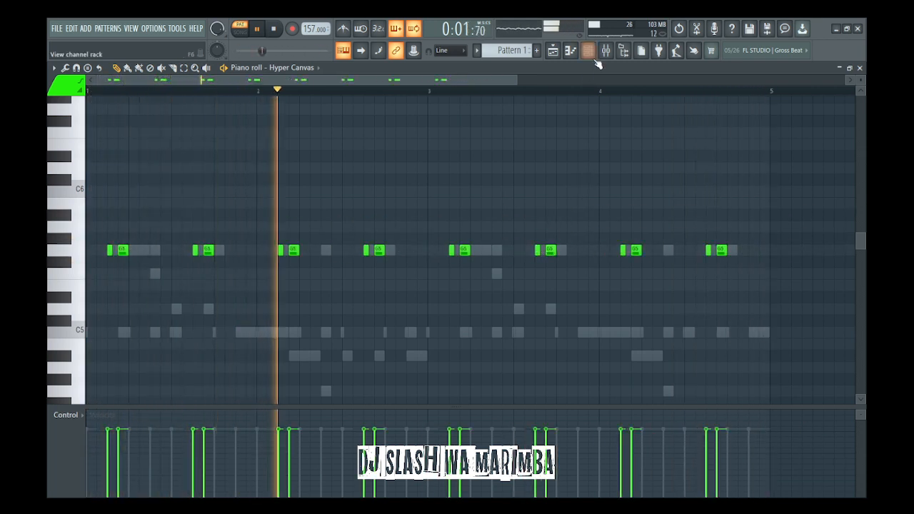
- Add Hypersonic #3 as a new instrument channel and bring up its patch list
click(590, 54)
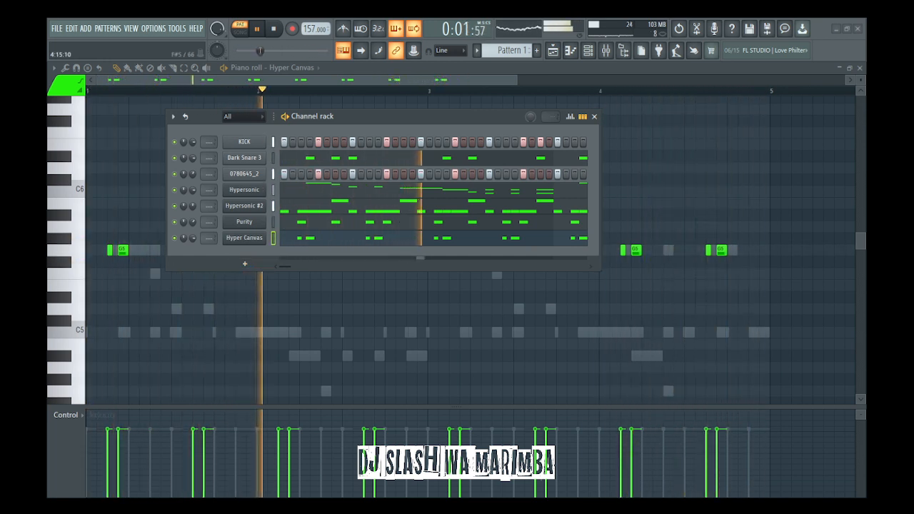
drag(356, 117, 358, 110)
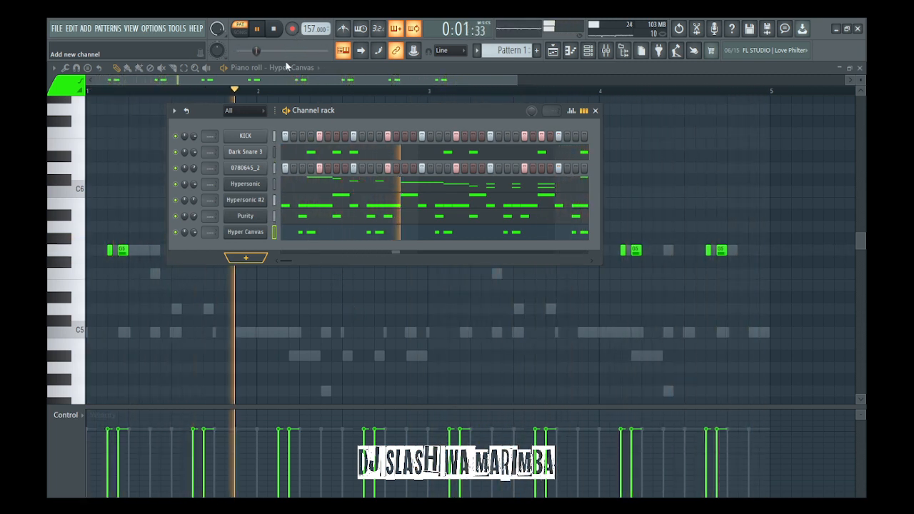
click(245, 183)
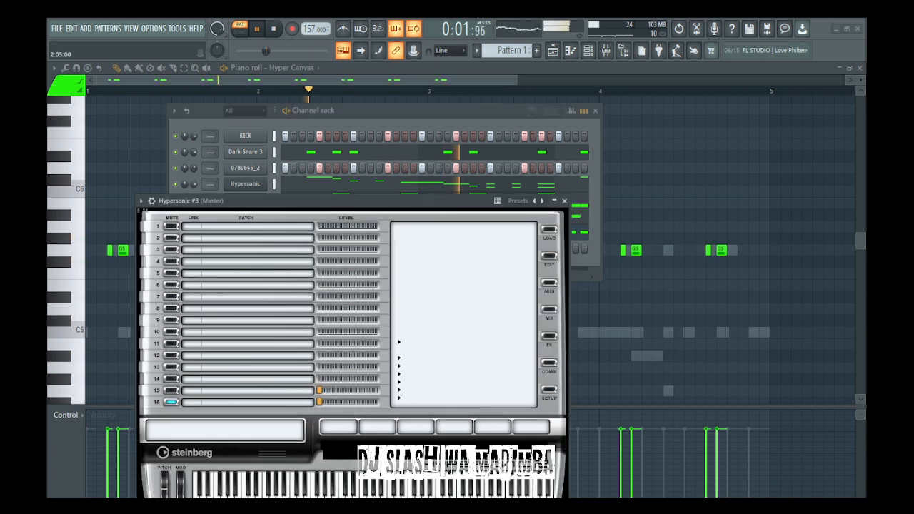
click(259, 247)
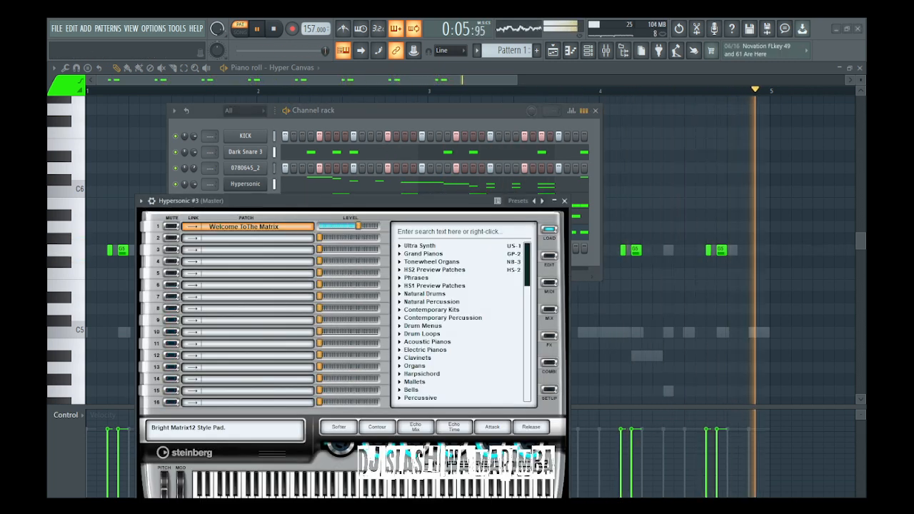
- Search the Hypersonic #3 patches for "jo", load Joan's Lead into part 1, and close the instrument
scroll(460, 321, down, 5)
scroll(461, 321, down, 3)
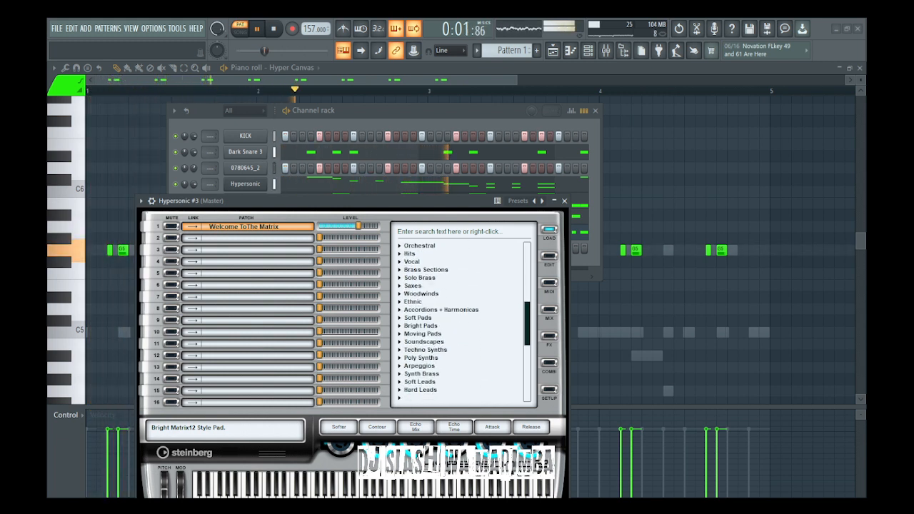
scroll(460, 321, down, 3)
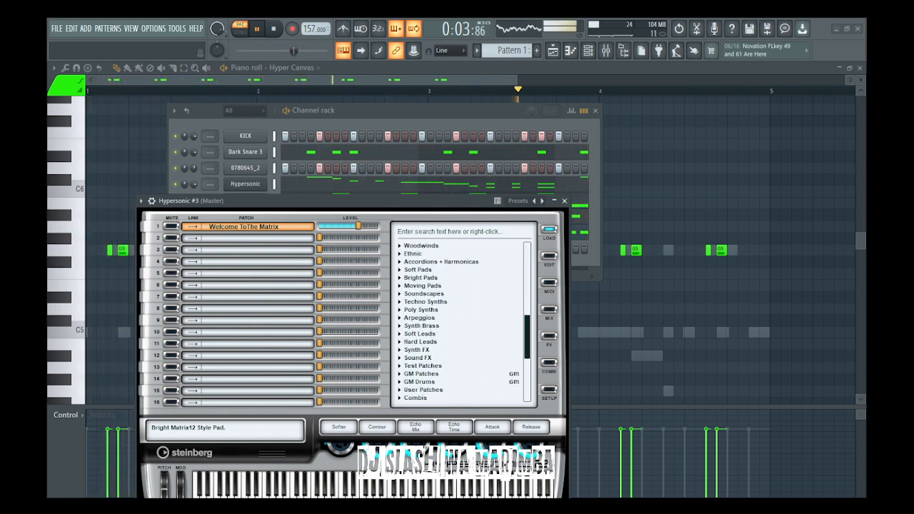
scroll(460, 321, up, 5)
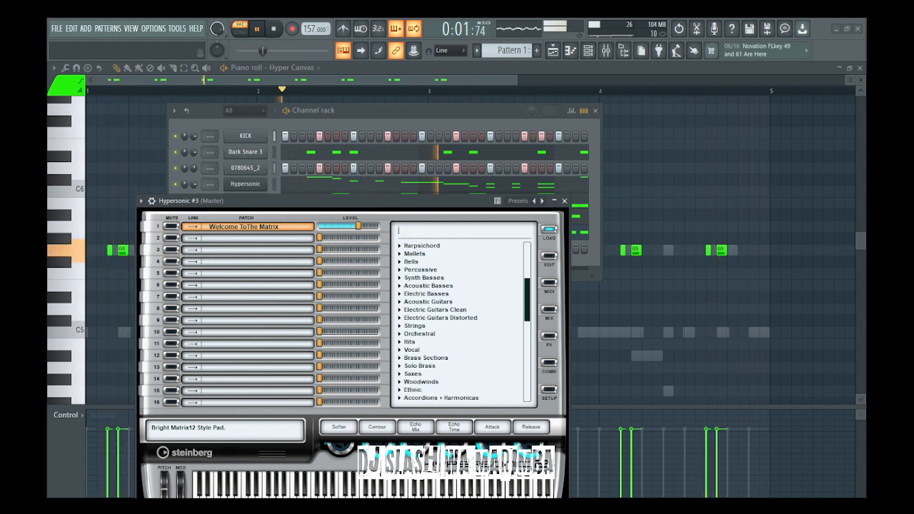
text(jo)
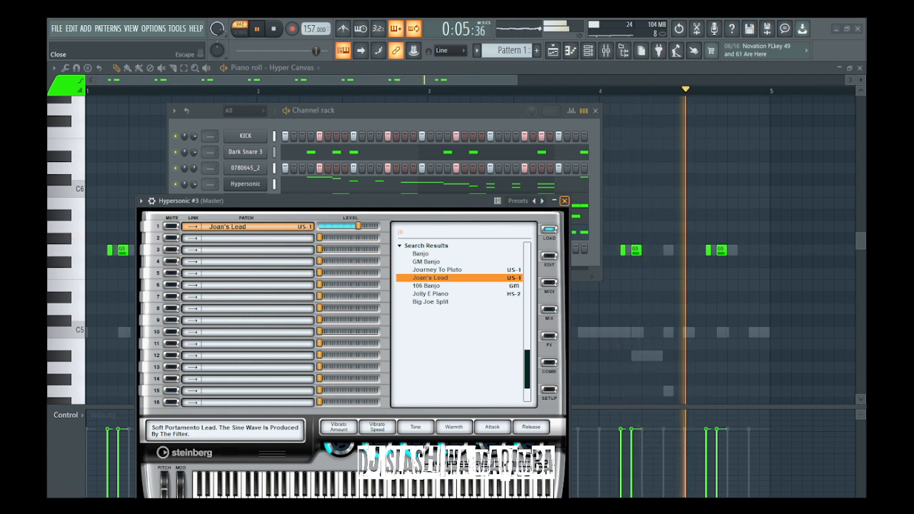
click(564, 201)
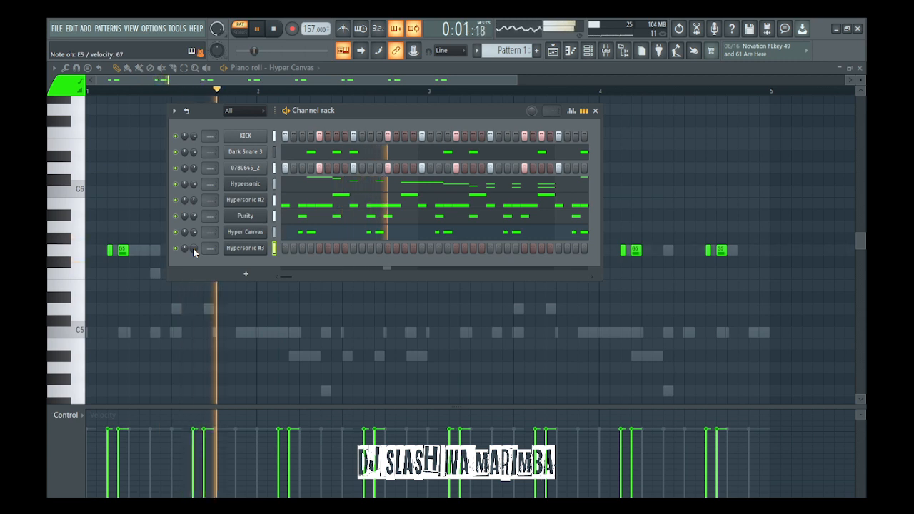
- Reopen Hypersonic #3 to show its detailed channel settings, and close the instrument window
click(254, 247)
click(152, 200)
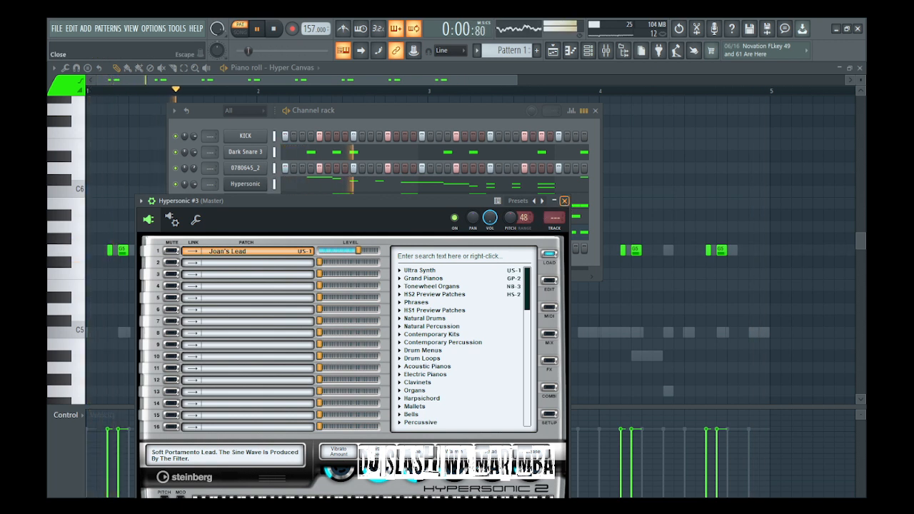
click(564, 201)
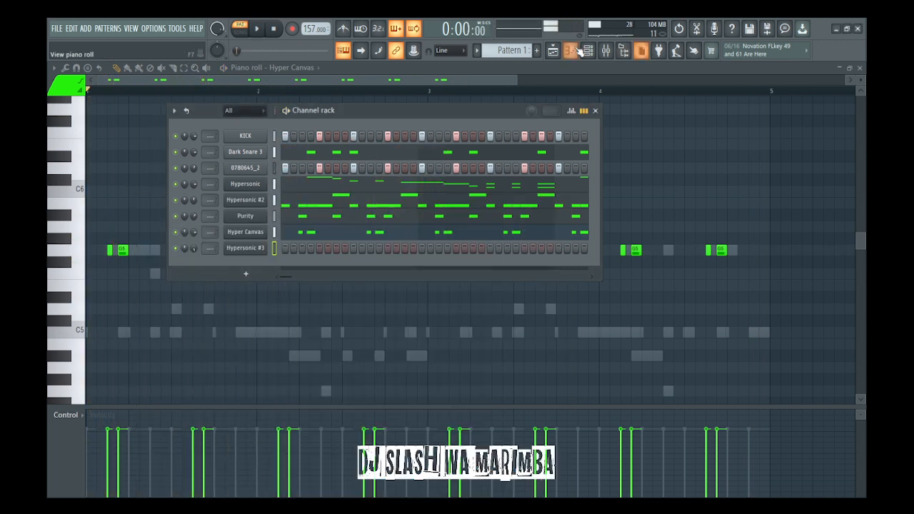
- Record the melody C5, E5, C5, D5, C5, A4 into Hypersonic #3 from mid-bar 1 and again from mid-bar 3
click(576, 50)
key(space)
key(space)
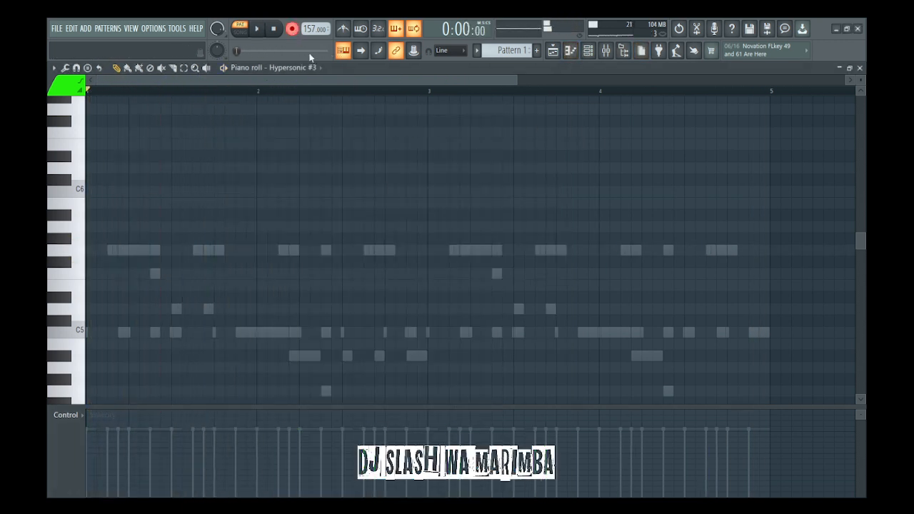
key(space)
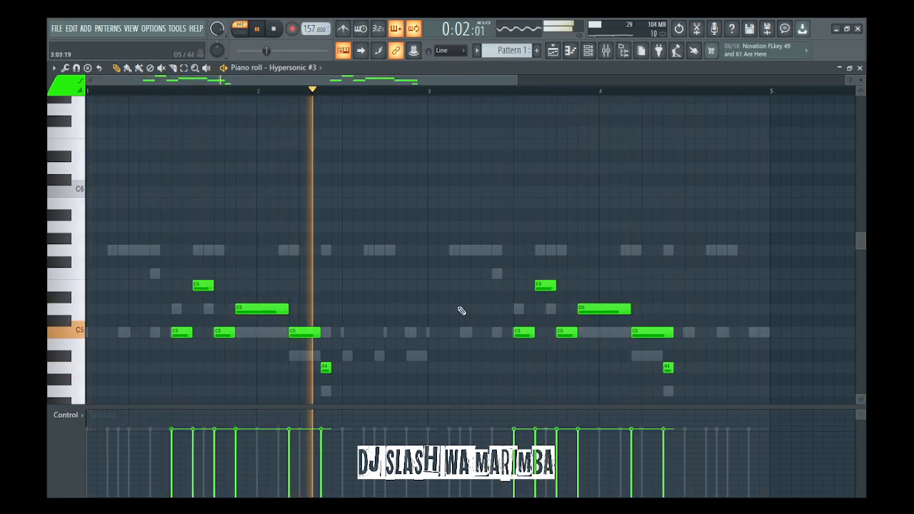
- Transpose all the Hypersonic #3 melody notes up one octave
click(587, 49)
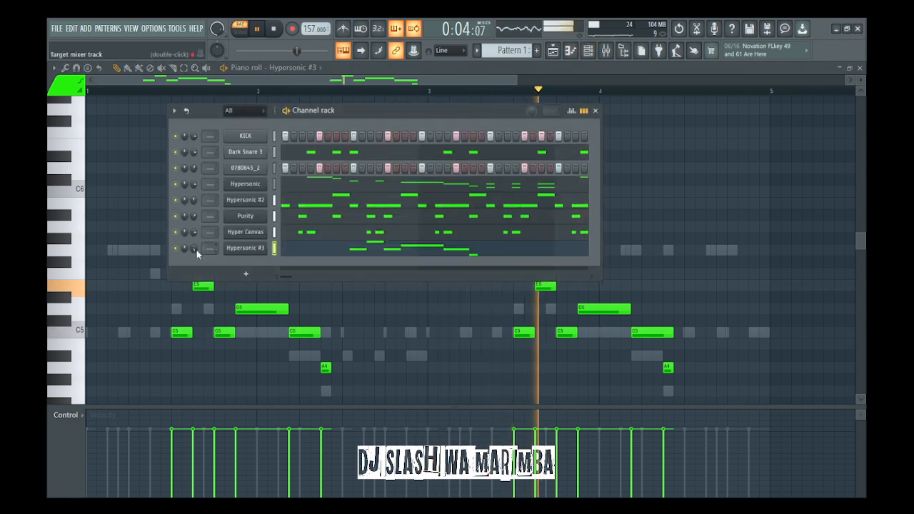
key(F6)
key(ctrl+Up)
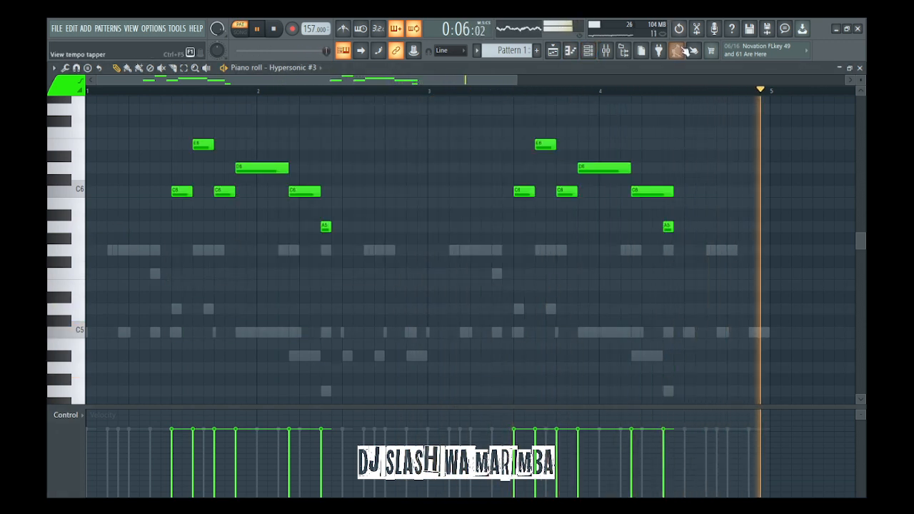
- Add a Hypersonic #4 channel with the Joan's Lead patch, and show its detailed settings before closing it
click(599, 47)
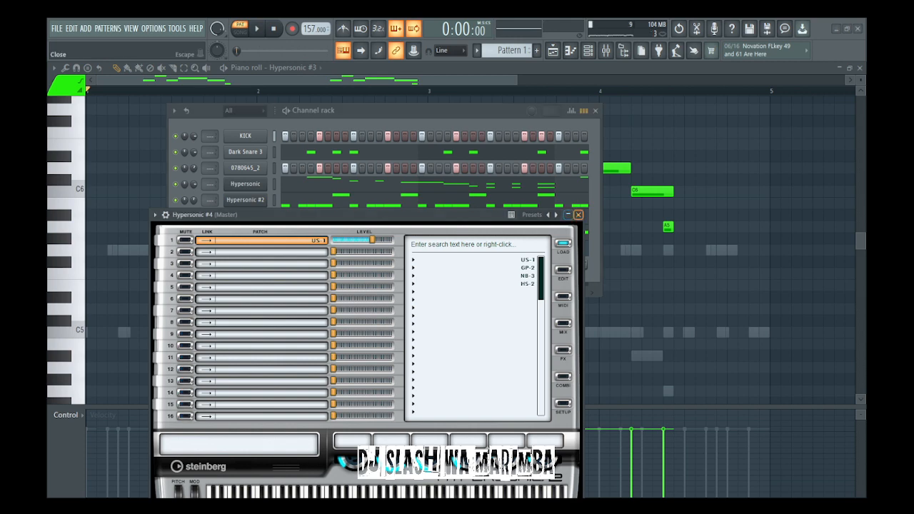
click(578, 214)
click(238, 265)
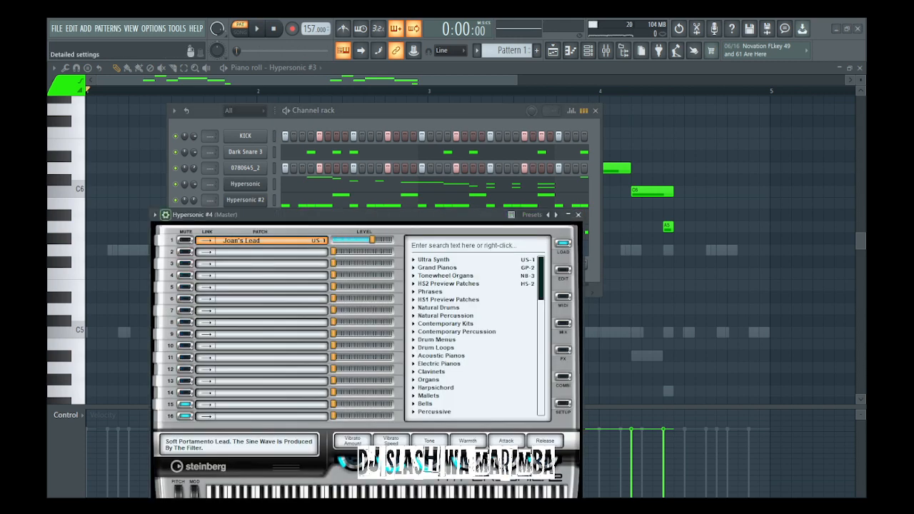
click(165, 215)
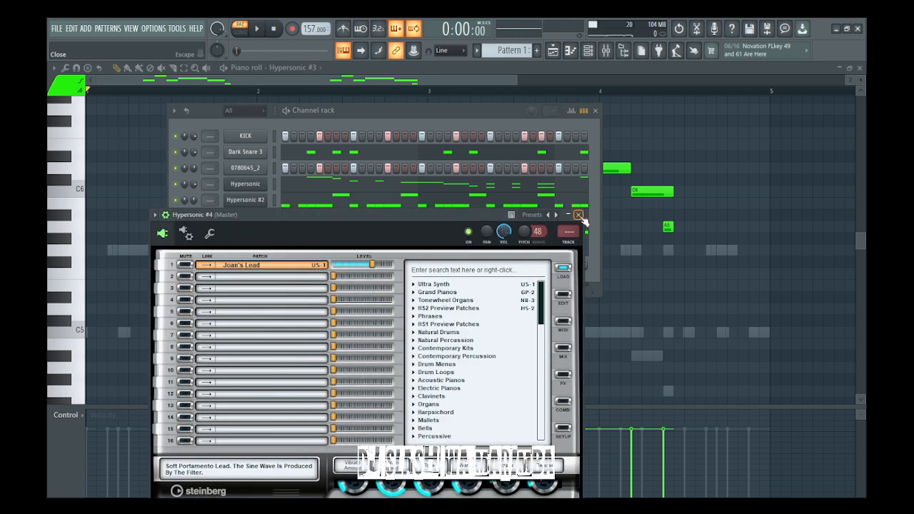
click(578, 215)
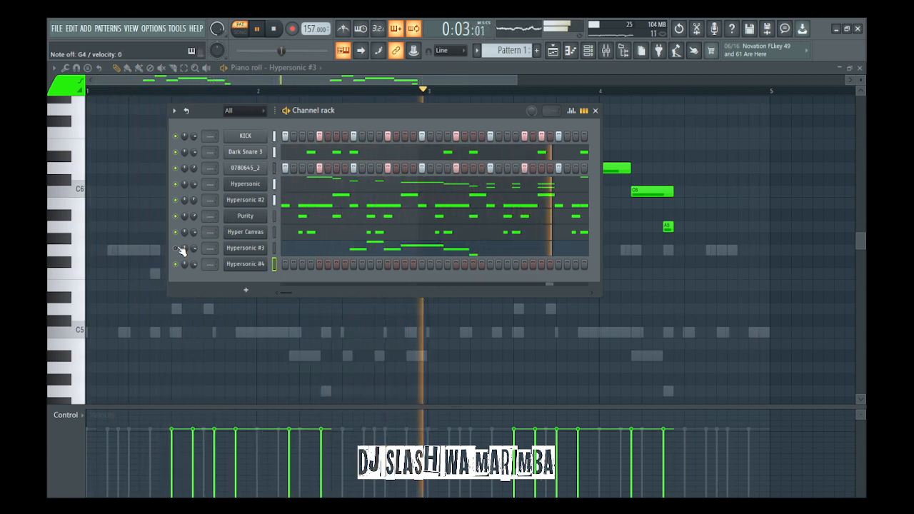
- With Purity muted, record Hypersonic #4 phrases G4, E5, D5, B4, A4, G4 from mid-bar 1 and E5, E5, D5, B4, A4, G4 from mid-bar 3
click(553, 51)
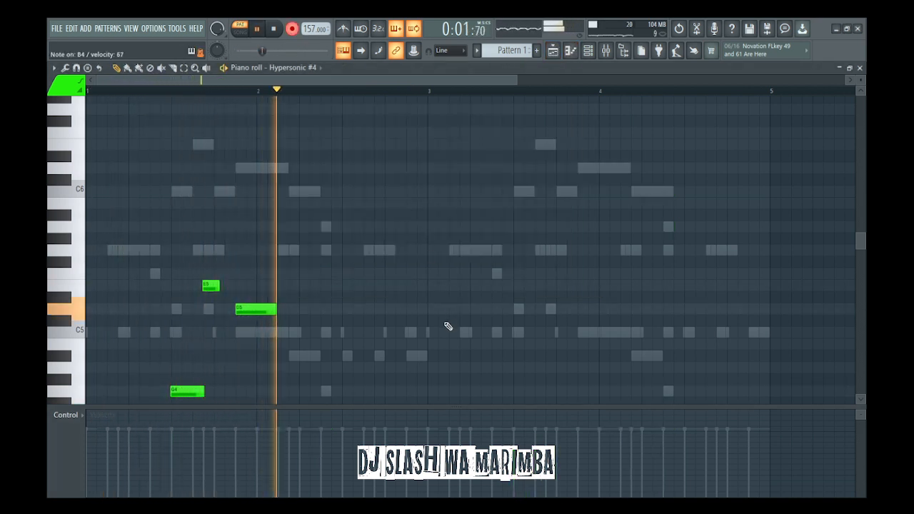
key(space)
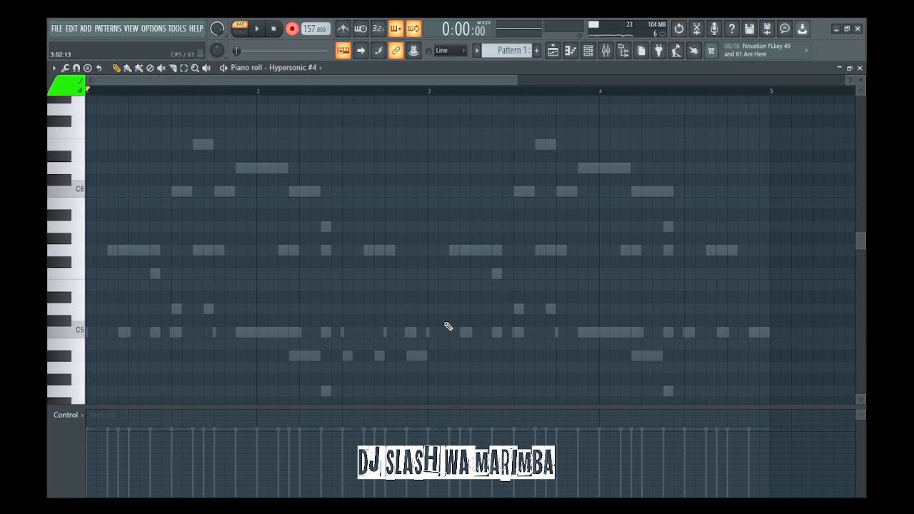
scroll(448, 326, down, 2)
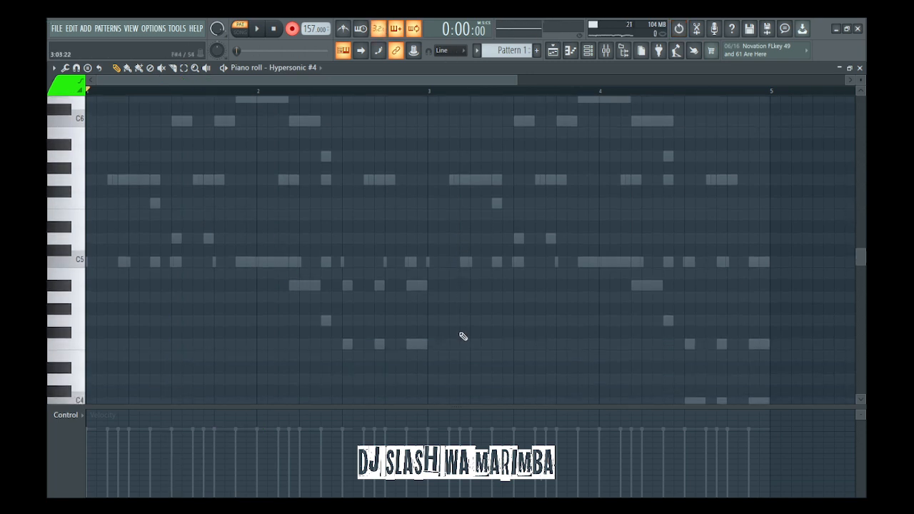
click(587, 50)
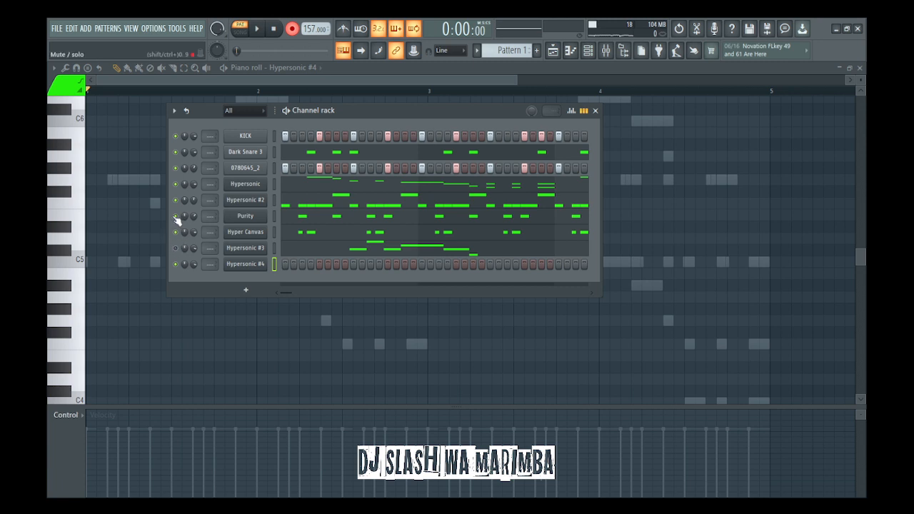
click(213, 324)
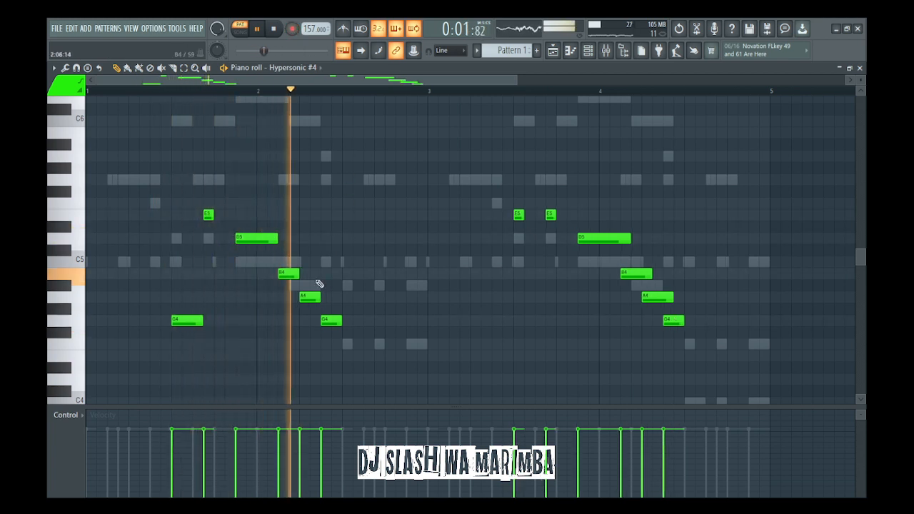
- Raise both B4 notes in Hypersonic #4 to C5, and trim the D5 and C5 of the second phrase to match the first
drag(288, 274, 308, 285)
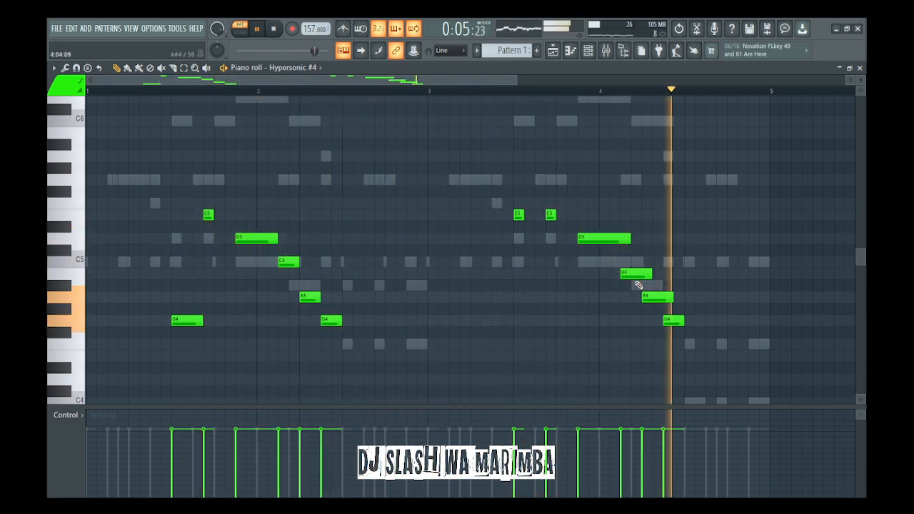
drag(649, 271, 620, 239)
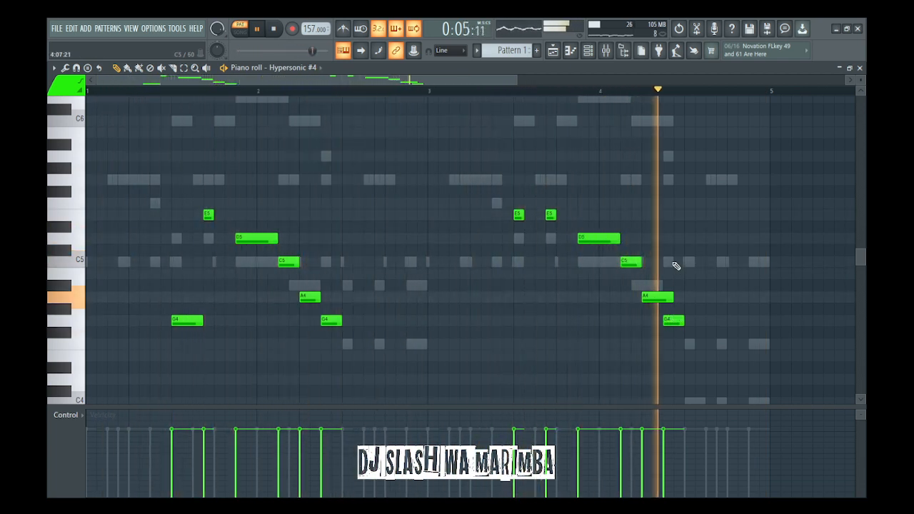
- Shorten both A4 notes to one step and replace each phrase's closing G4 with a one-step G4
right_click(677, 326)
right_click(332, 323)
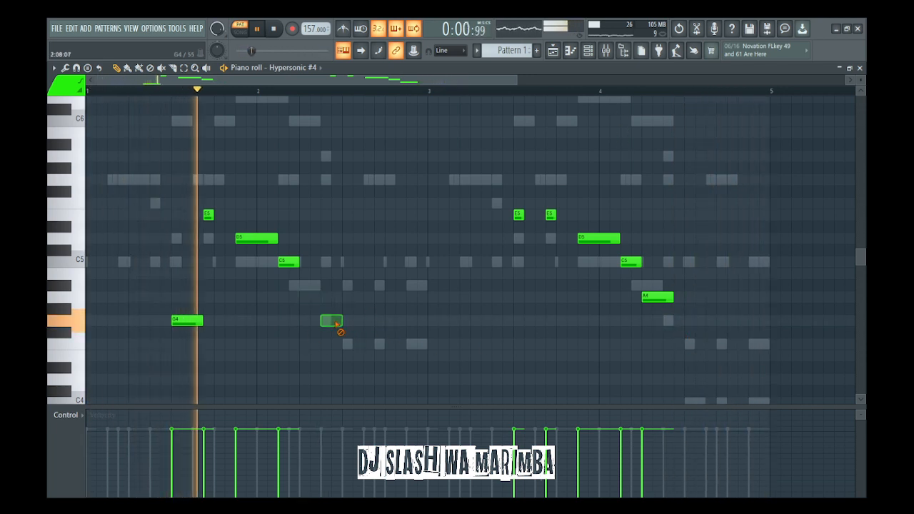
mouse_move(320, 296)
mouse_down()
mouse_move(341, 297)
mouse_move(309, 297)
mouse_up()
drag(673, 297, 651, 297)
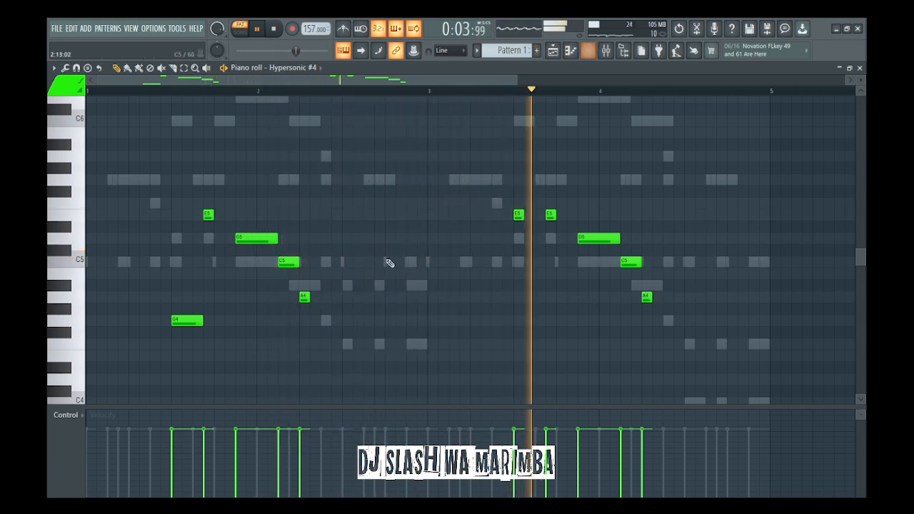
click(326, 320)
click(667, 320)
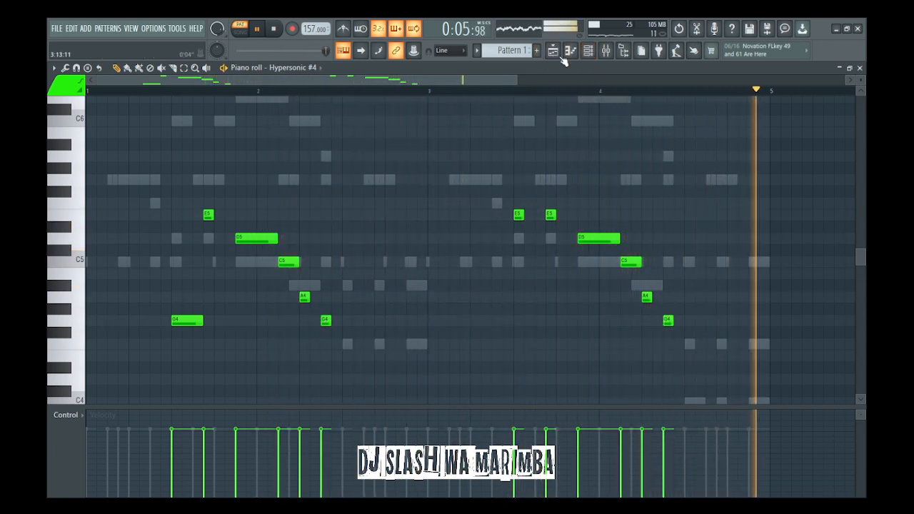
- Unmute the Hypersonic #3 channel
click(588, 50)
click(175, 248)
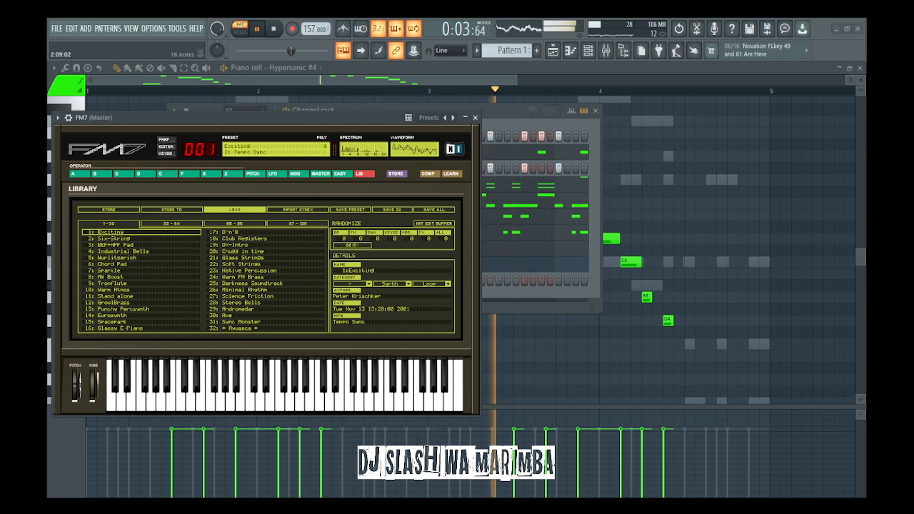
- Load preset 22, MARIMBA, into a new FM7 channel and view its Easy Edit page before closing the synth
click(233, 264)
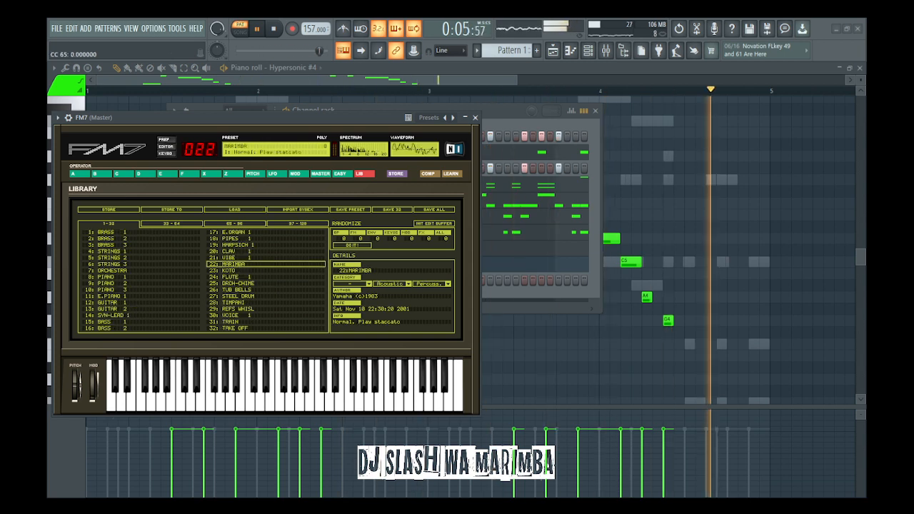
click(342, 173)
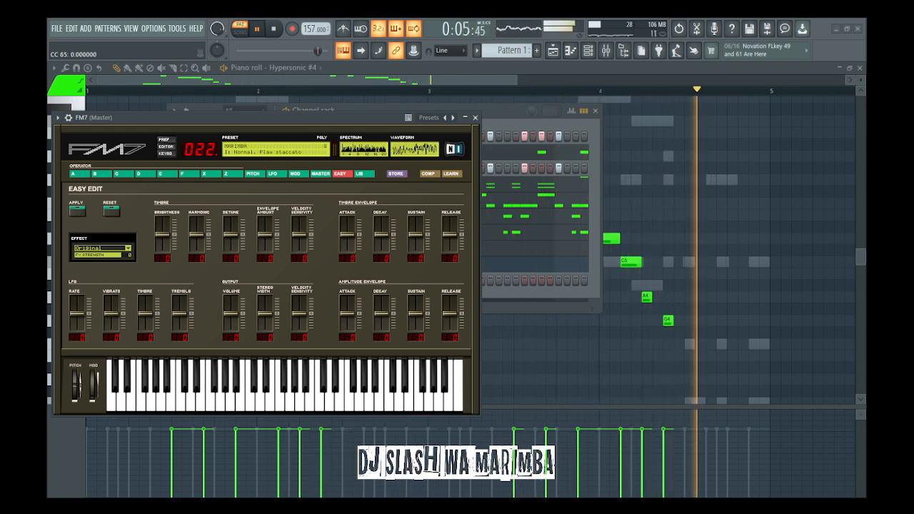
click(474, 118)
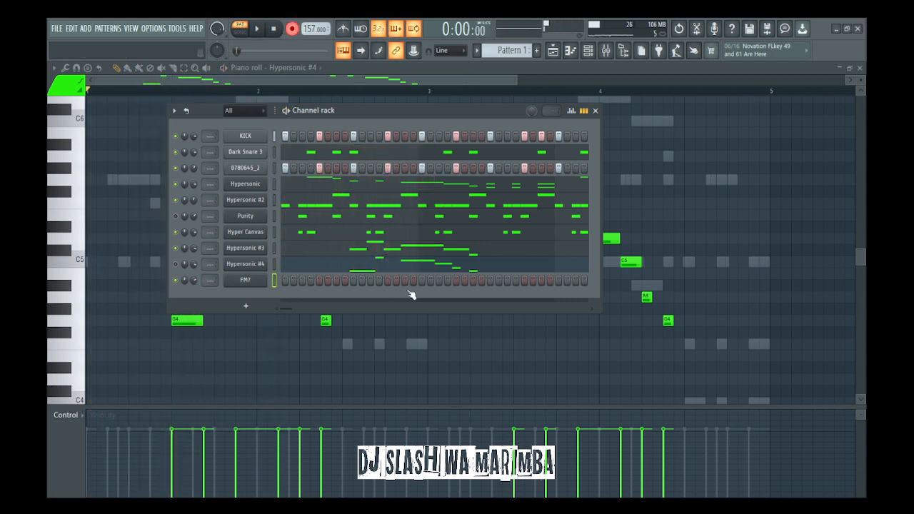
- Record a marimba line of one-step G5, C5, E4 and F5 notes into FM7 across four bars, and set its opening note to G4
click(571, 56)
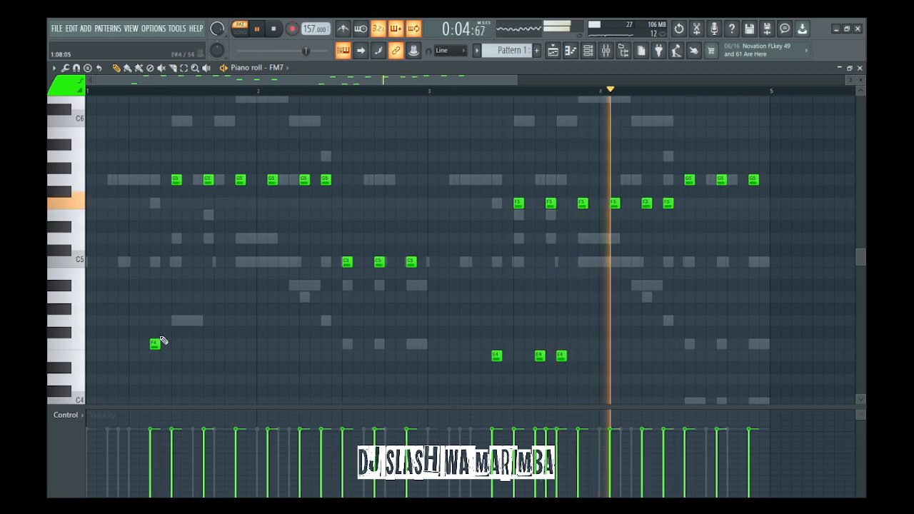
drag(156, 344, 154, 319)
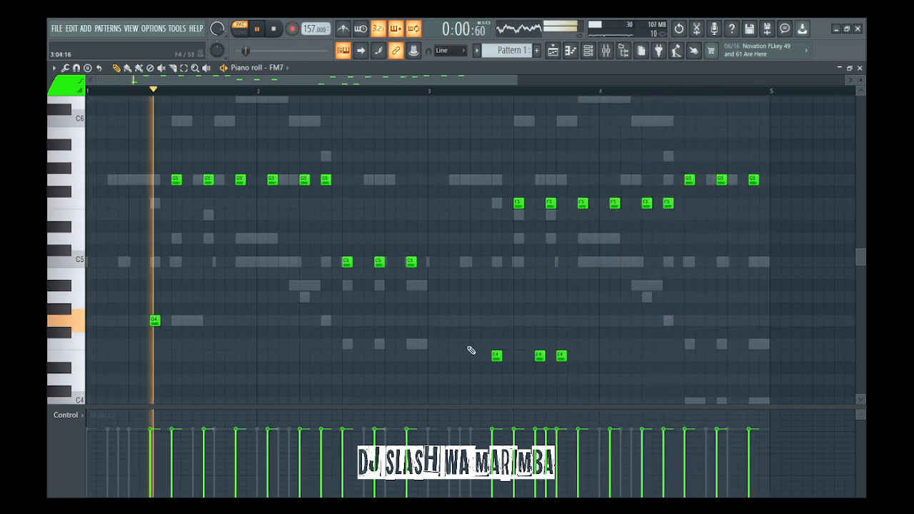
- Move the three E4 notes in bar 3 of the FM7 marimba line up to F4
scroll(497, 355, down, 1)
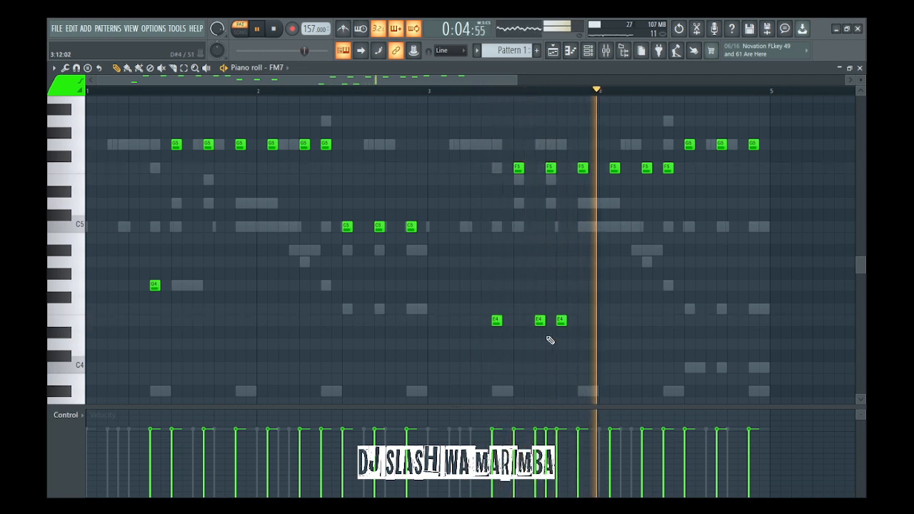
drag(571, 324, 496, 231)
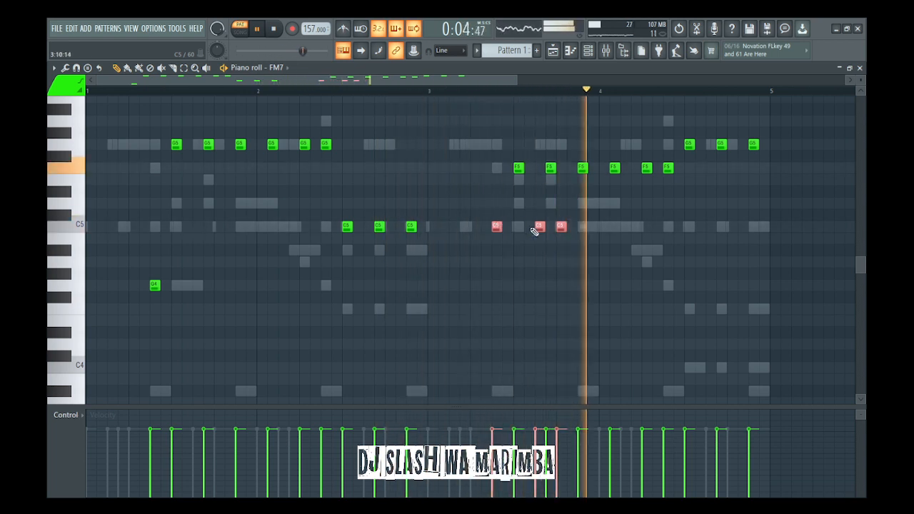
drag(571, 211, 536, 308)
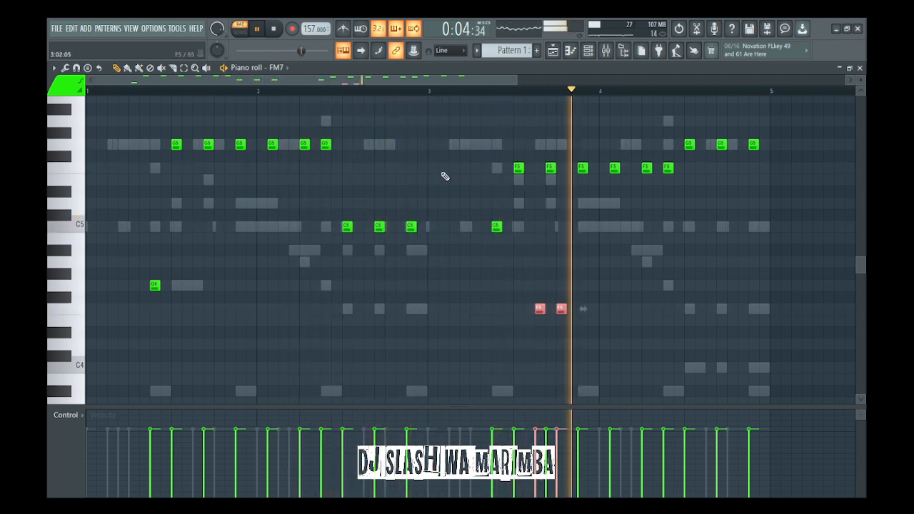
drag(493, 225, 498, 305)
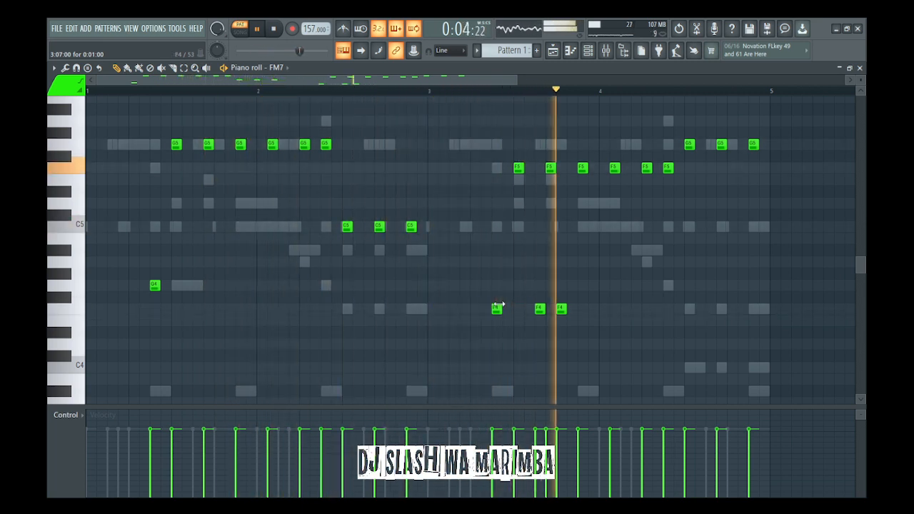
- Clone the FM7 marimba channel and copy its note line into FM7 #2 one octave lower
click(586, 57)
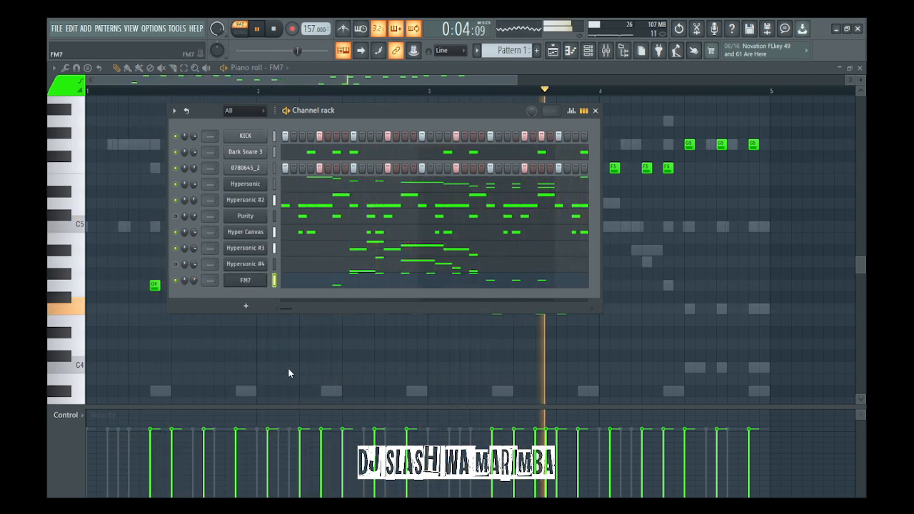
click(245, 280)
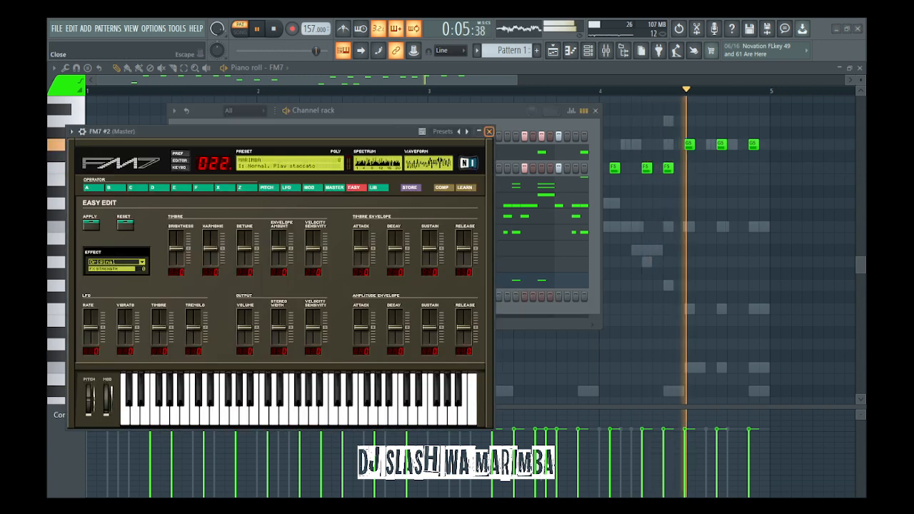
click(489, 132)
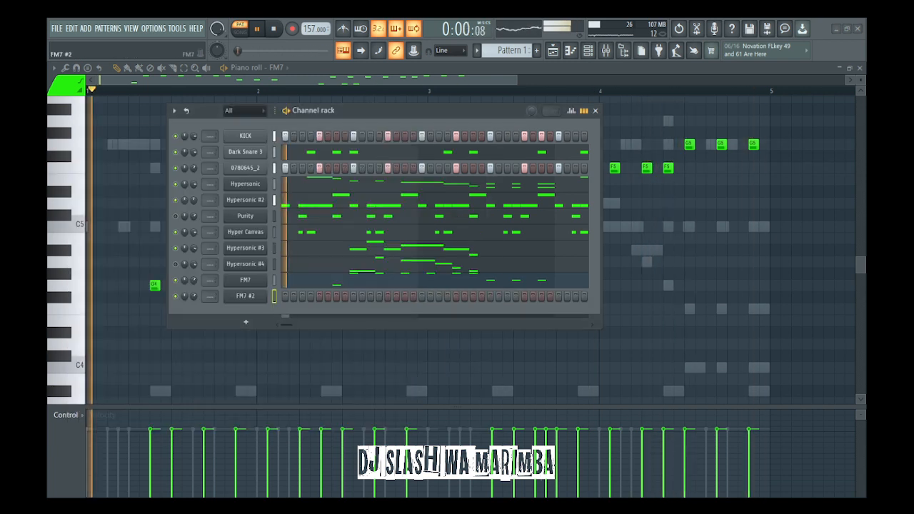
click(289, 300)
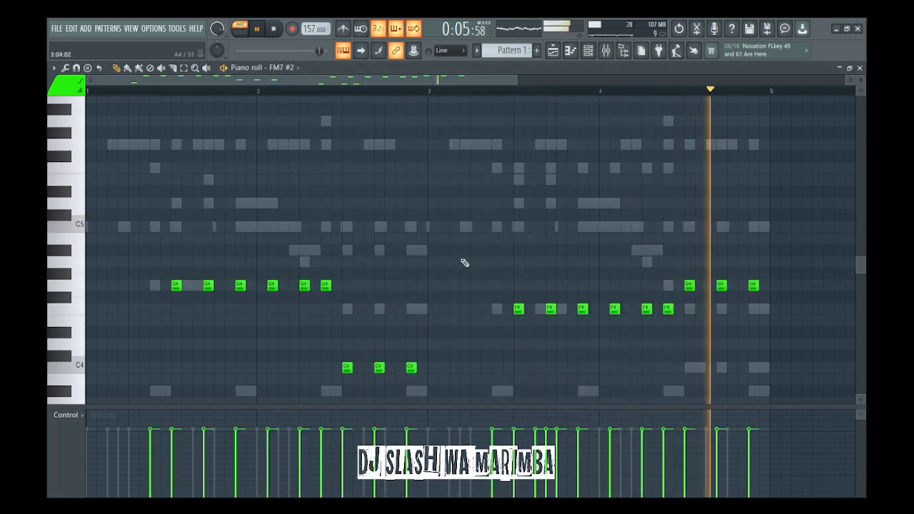
scroll(547, 191, down, 3)
- Mute the Hypersonic #3 channel, leaving Purity and Hypersonic #4 unmuted
click(587, 50)
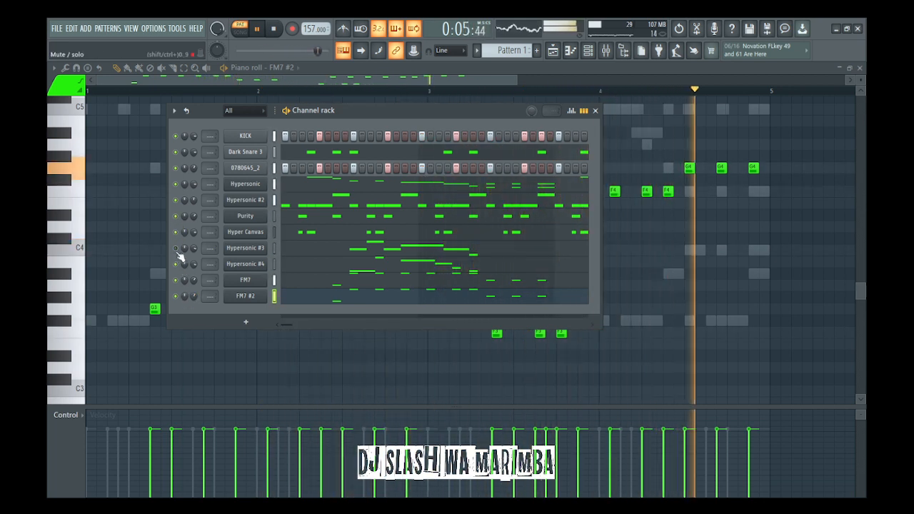
click(175, 248)
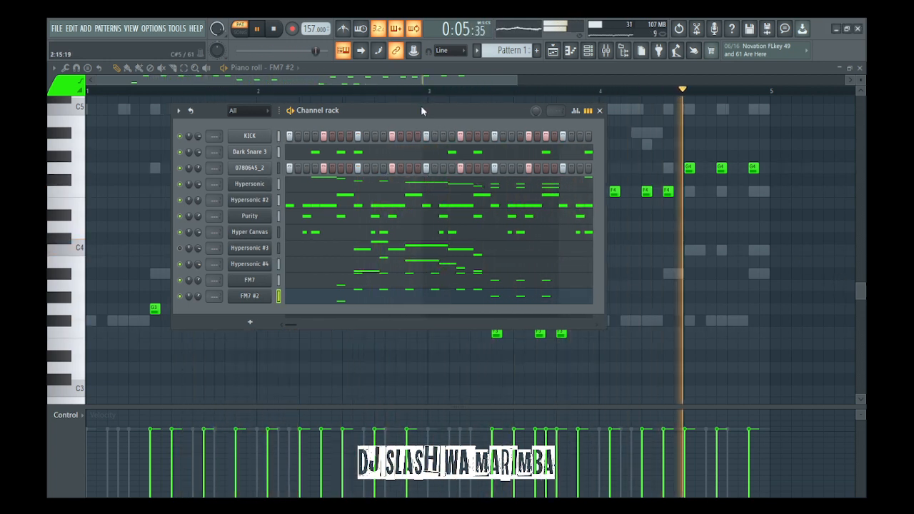
drag(420, 105, 429, 105)
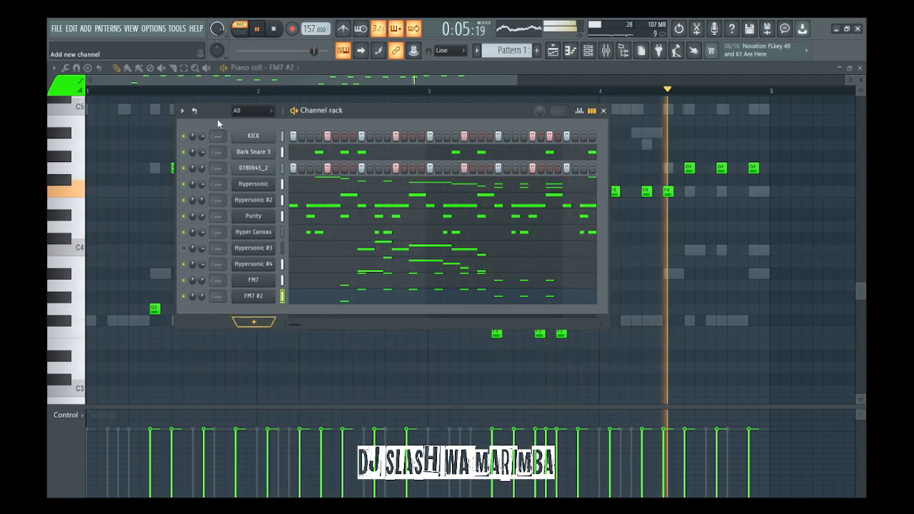
- Stop playback and add a Hypersonic #5 channel with the Clavinet patch
key(space)
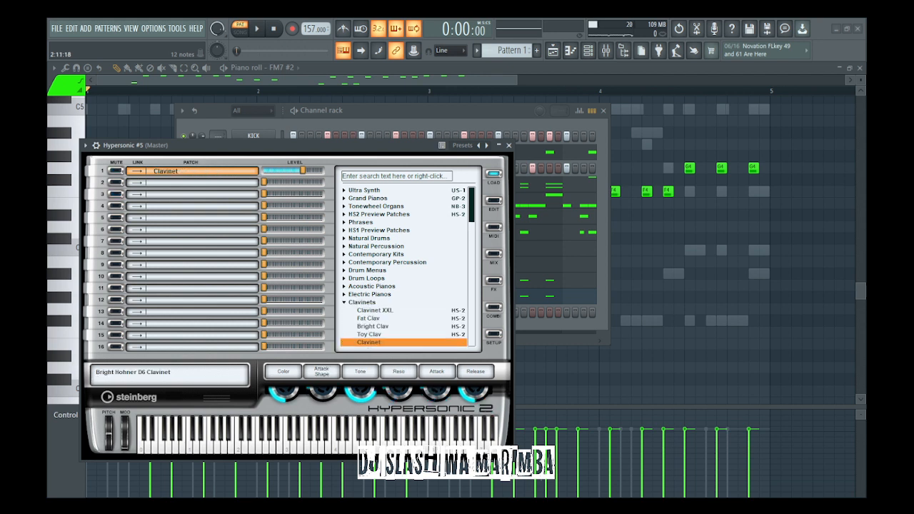
click(508, 146)
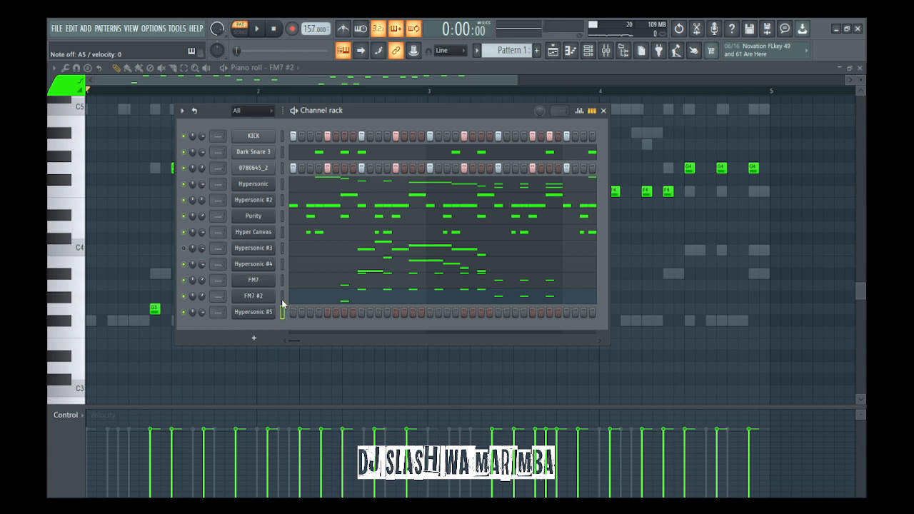
- Record pairs of one-step two-note chords into Hypersonic #5: G5/B5 in bar 1, G5/C6 in bar 2, F5/A5 in bar 3 and G5/B5 in bar 4
key(space)
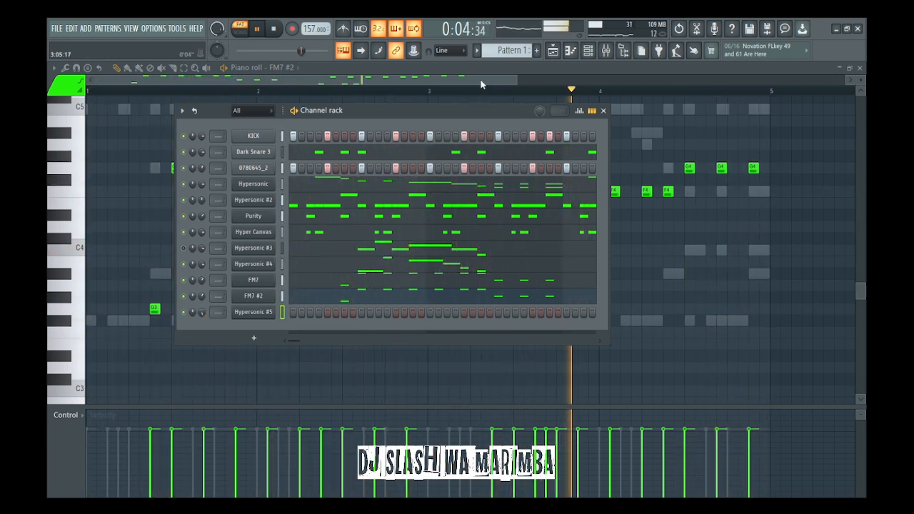
click(569, 54)
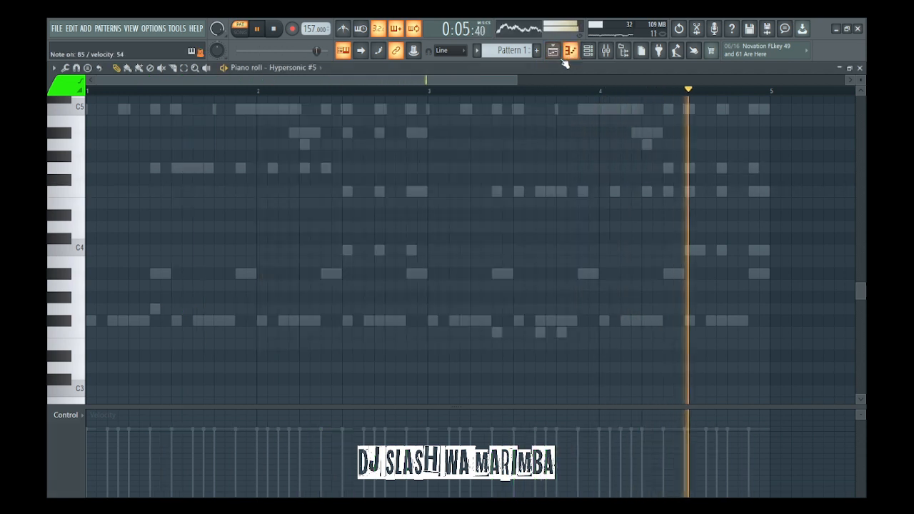
click(293, 32)
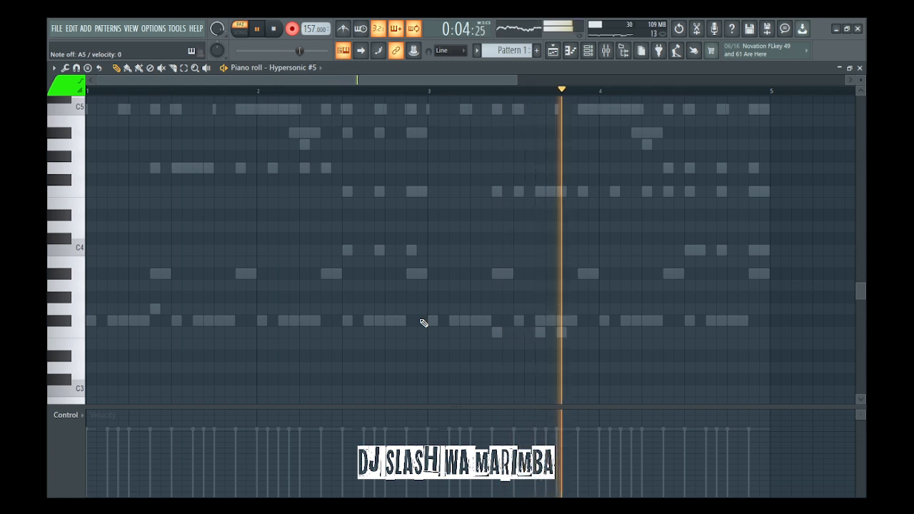
scroll(424, 323, up, 2)
scroll(424, 324, up, 1)
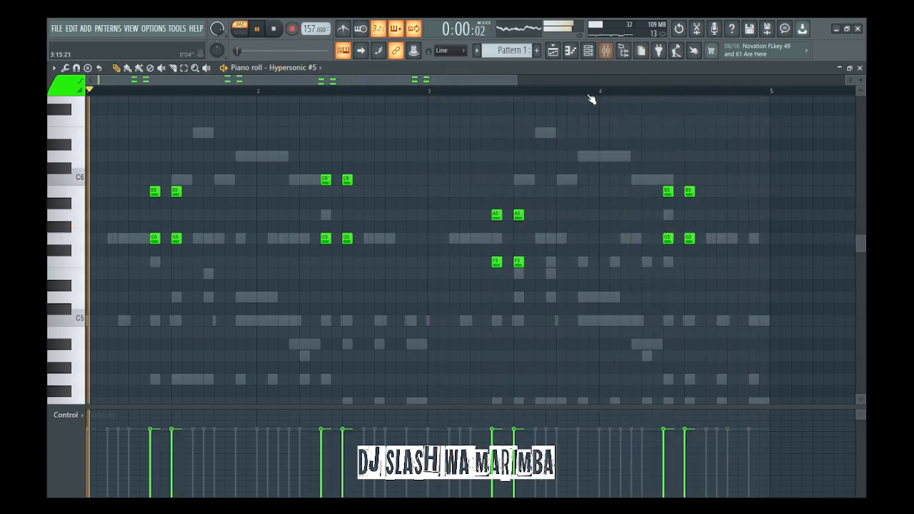
- Mute the Hypersonic and Hypersonic #4 channels and unmute Hypersonic #3
click(587, 50)
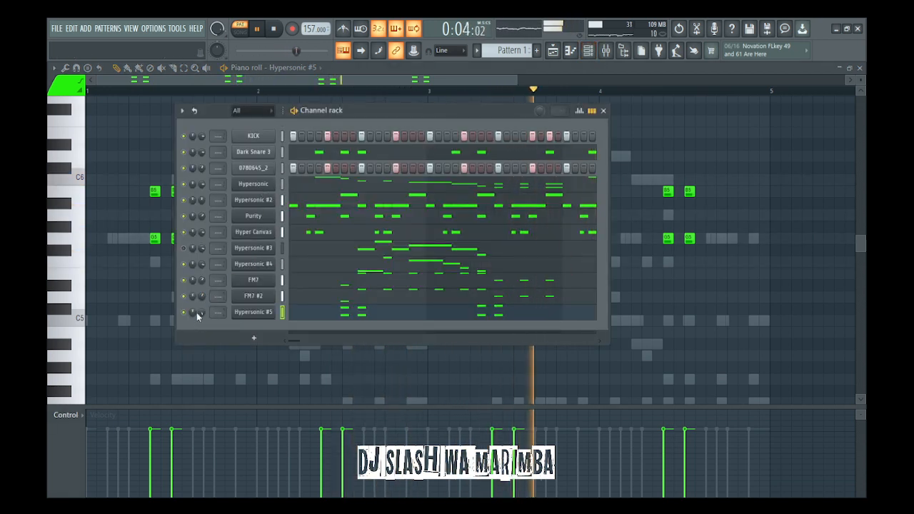
click(184, 264)
click(183, 184)
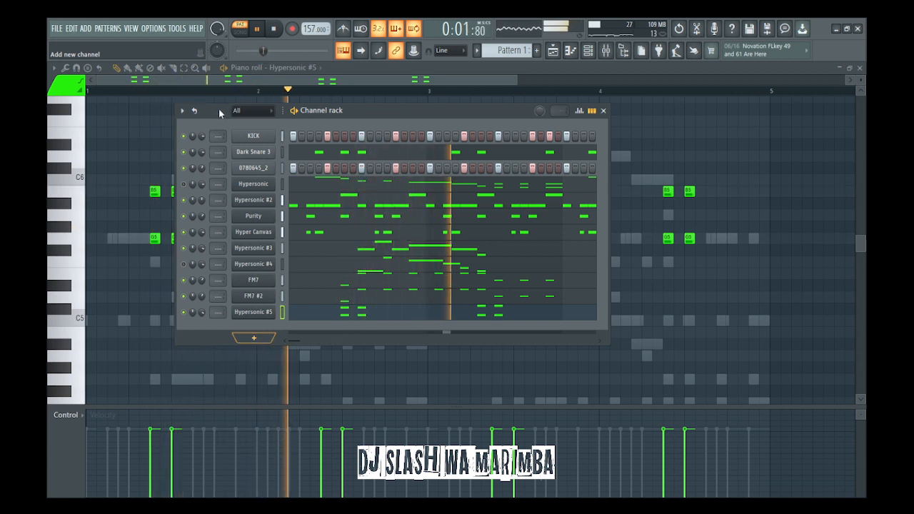
- Add a Purity #2 channel with the Woodwind preset Pan Flute and show its channel settings
key(space)
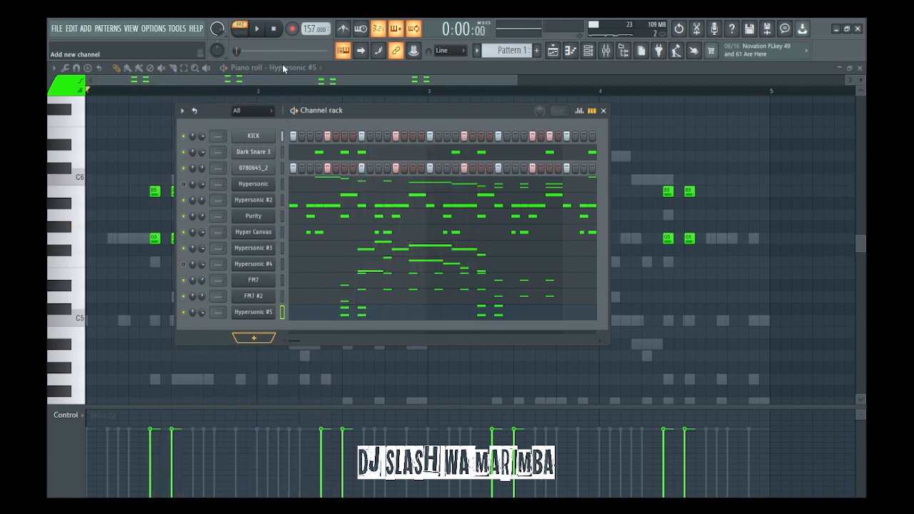
click(363, 349)
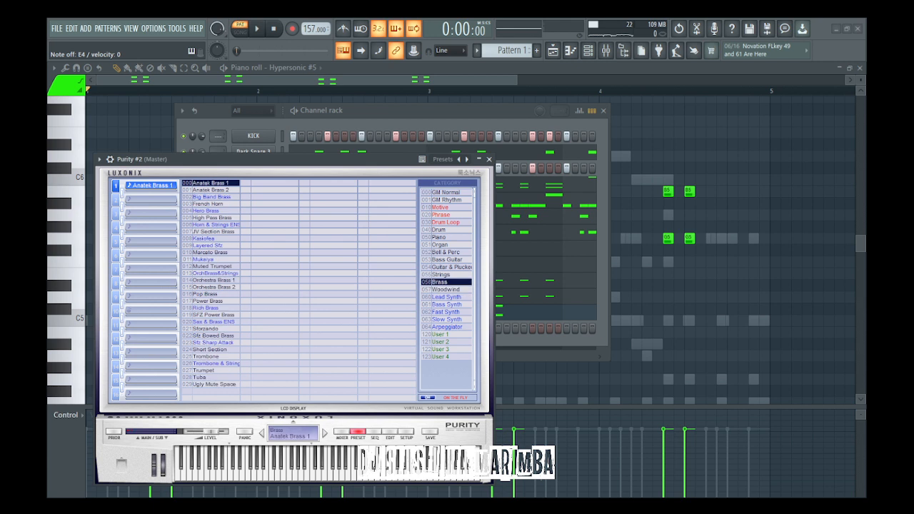
click(446, 289)
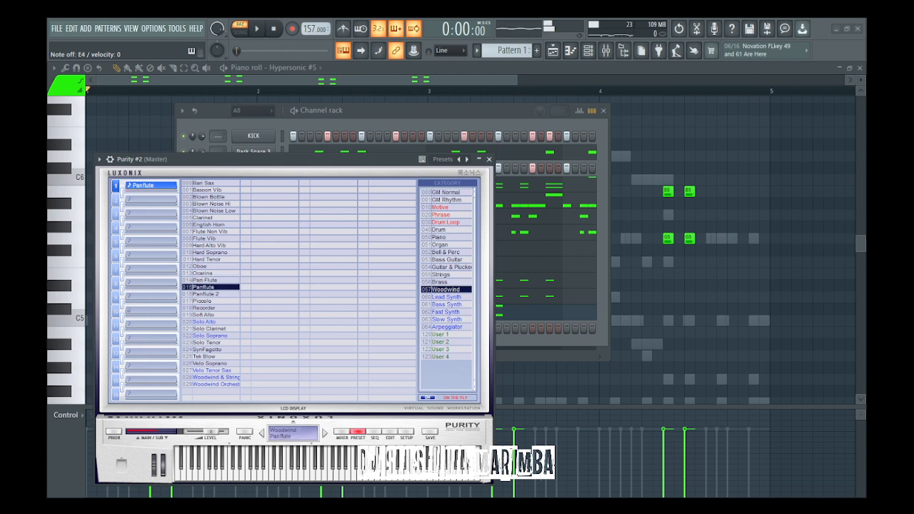
click(109, 159)
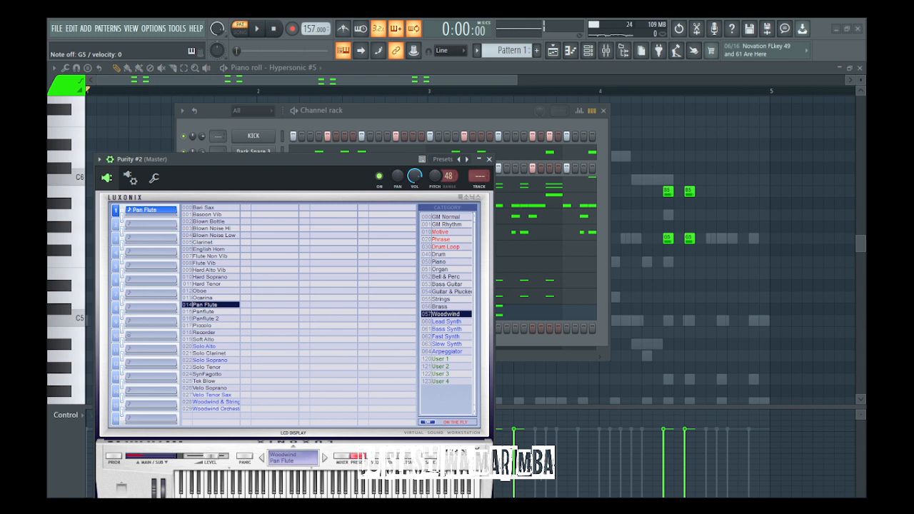
- Record one short G5 note per bar into Purity #2 across the four bars
key(F6)
key(space)
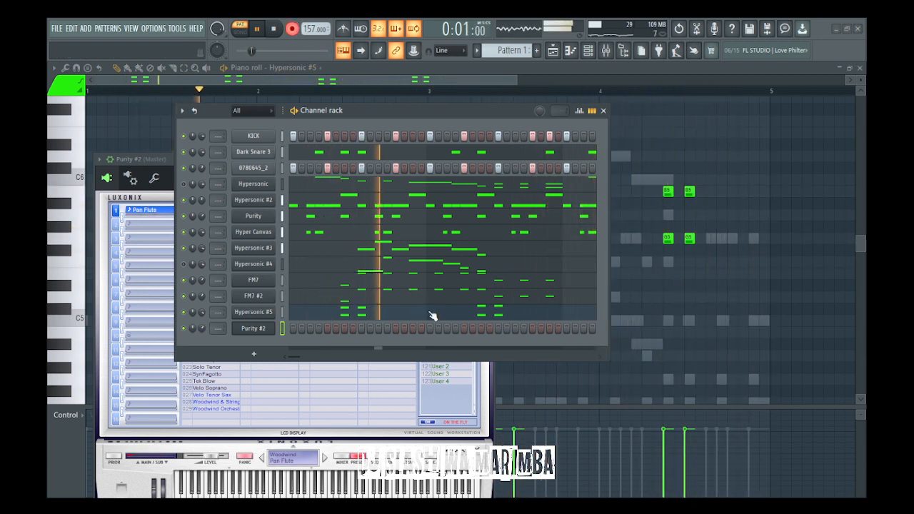
click(570, 50)
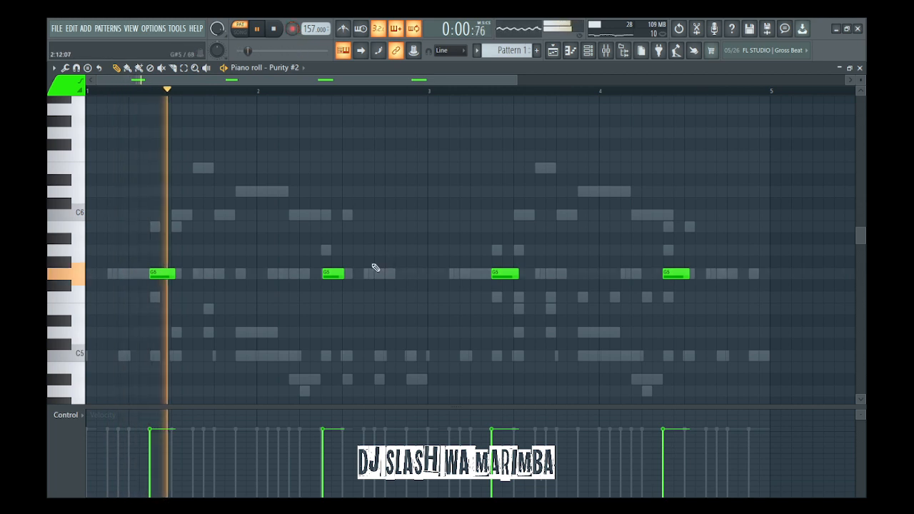
- Switch Purity #2 to the Woodwind preset Basoon Vib and adjust its channel volume before closing the synth
click(224, 68)
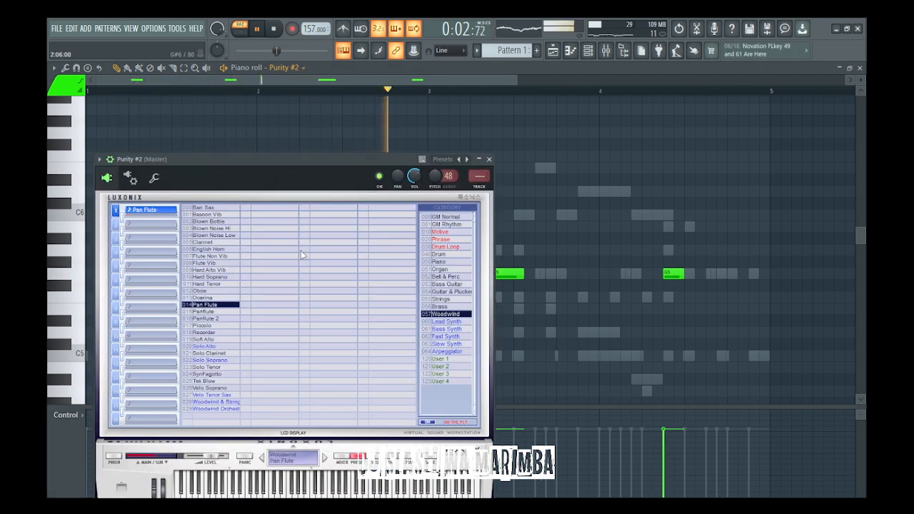
click(204, 207)
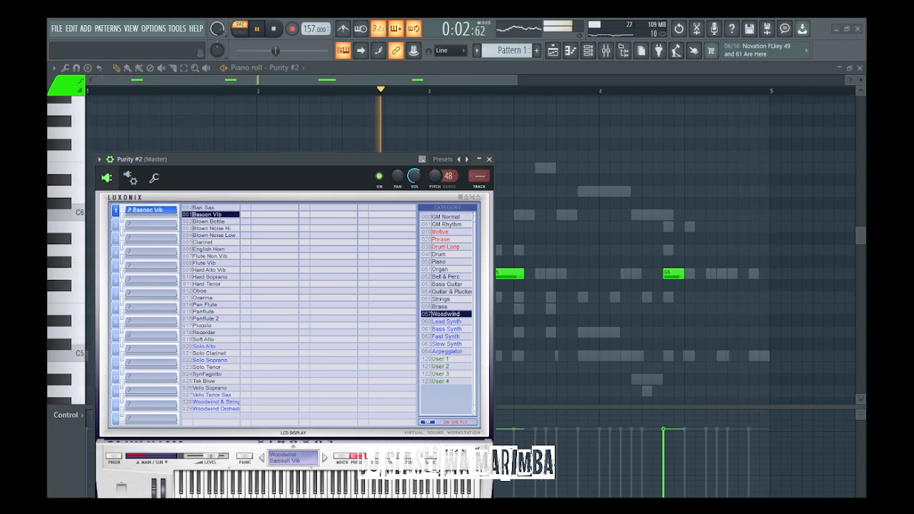
drag(429, 175, 415, 189)
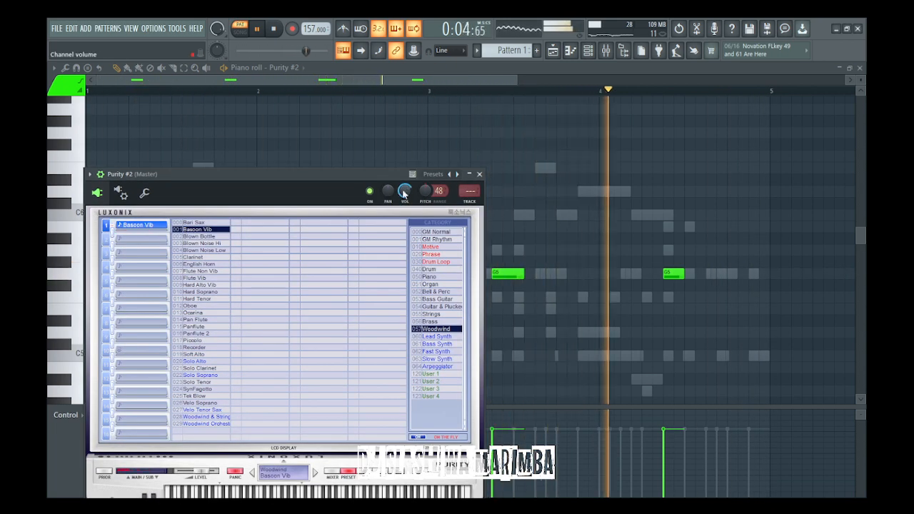
click(480, 174)
- Clone the FM7 #2 marimba channel as FM7 #3 and mute the original FM7 channel
click(587, 50)
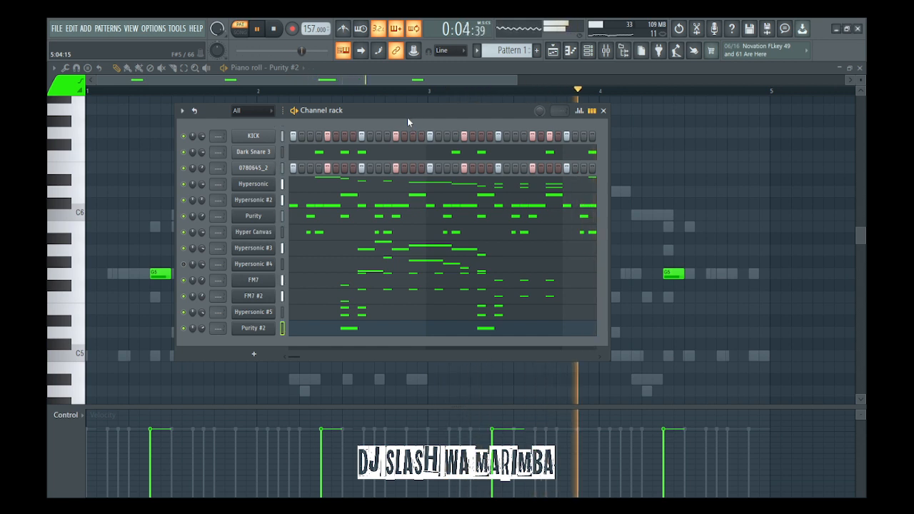
drag(407, 117, 388, 125)
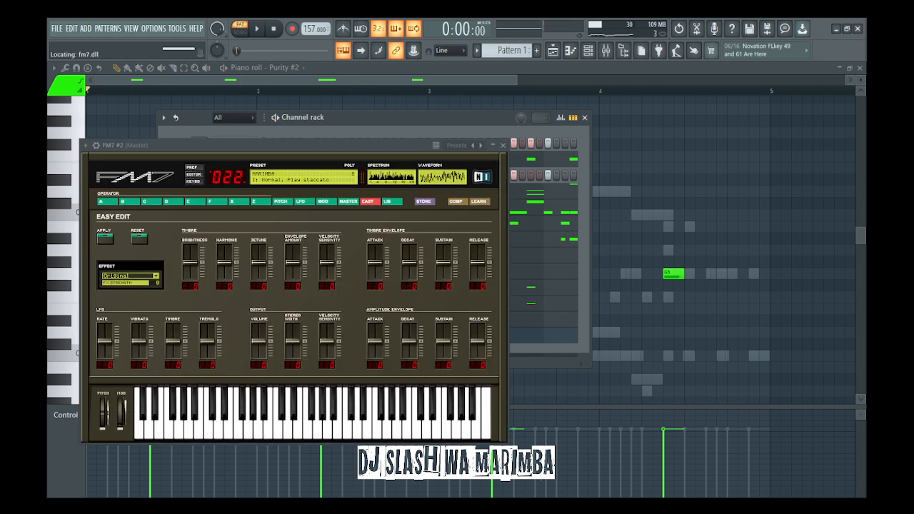
click(273, 231)
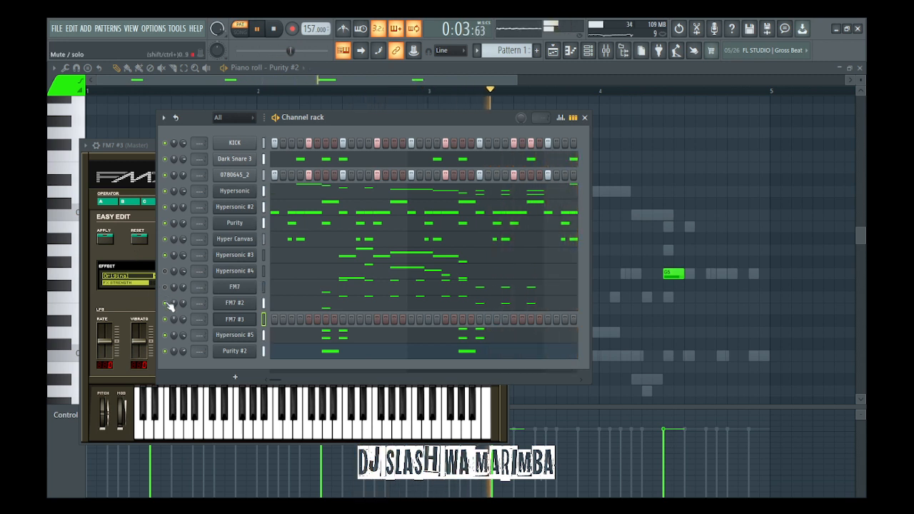
- Record one-step marimba chords into FM7 #3 across four bars: G6/B6, C6/G6, F6/A6 and a closing G6/B6
key(F7)
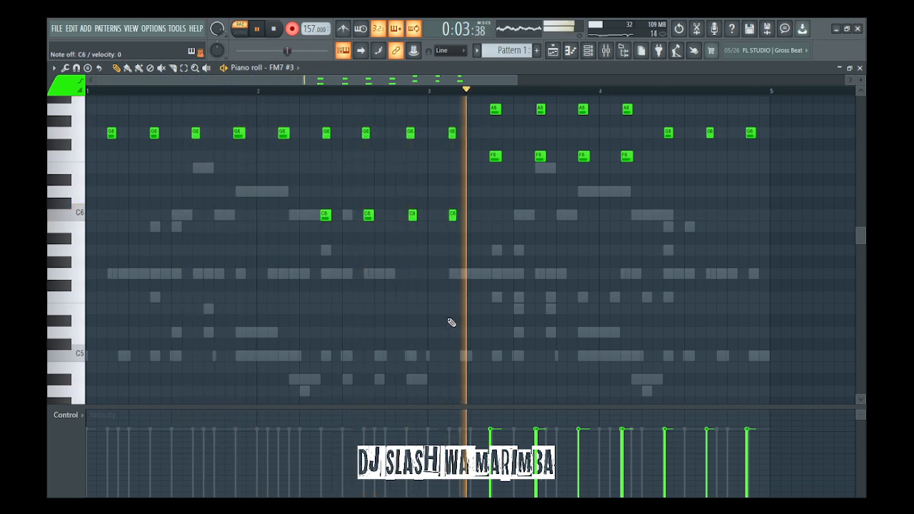
scroll(486, 322, up, 5)
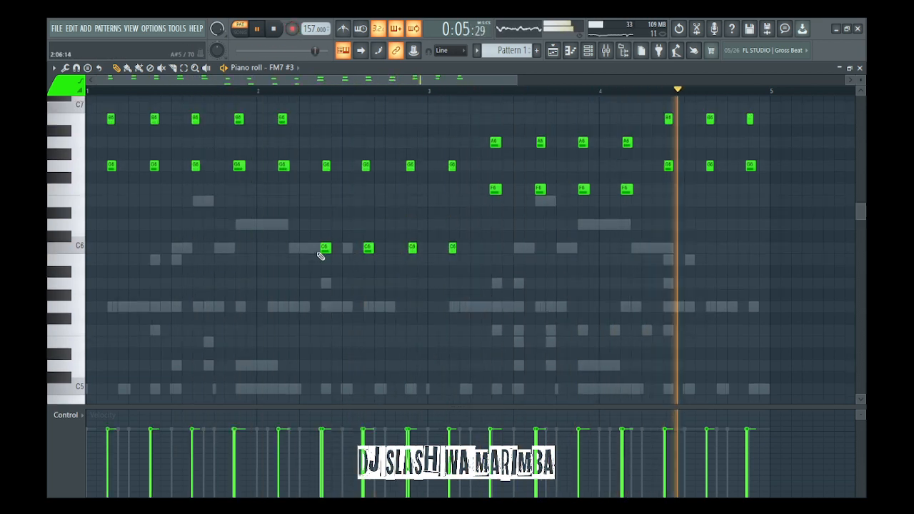
- Raise the four C6 notes in FM7 #3 by an octave and lower the whole part by an octave
drag(505, 372, 241, 432)
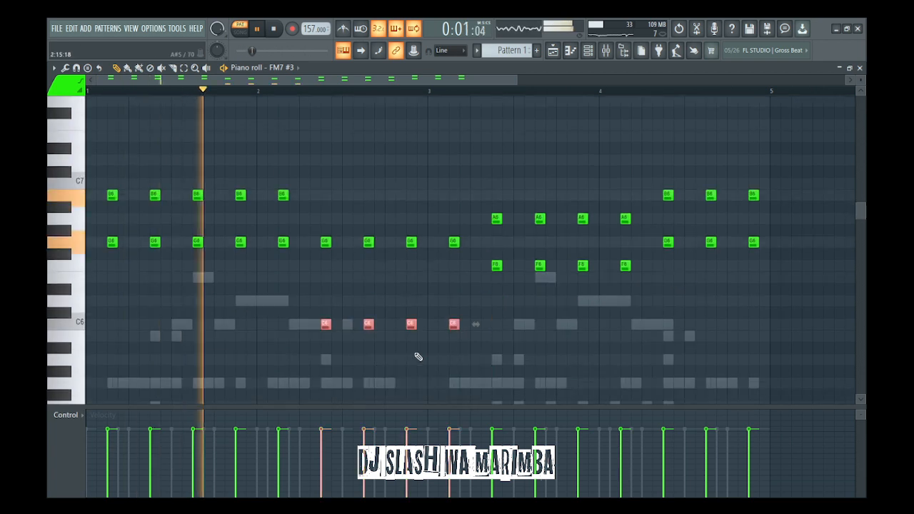
key(ctrl+Up)
key(ctrl+z)
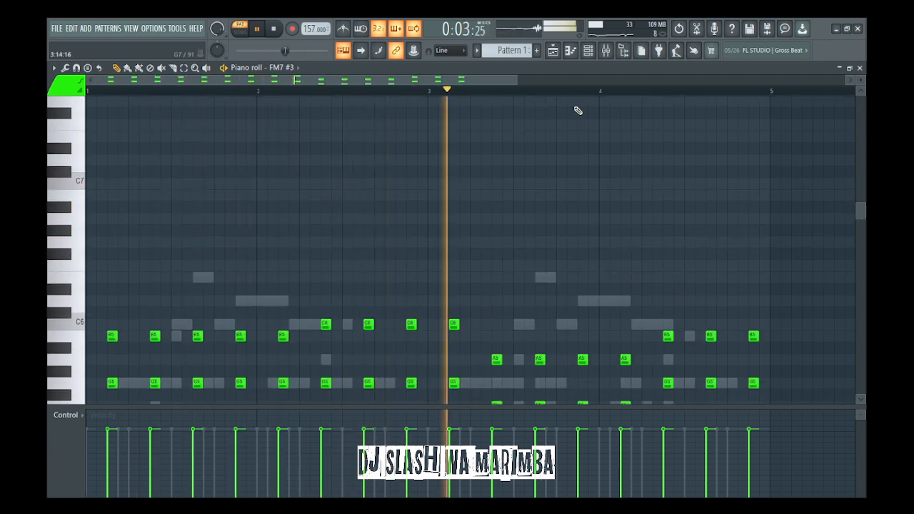
- In the KICK channel's bar 1, move the step 13 hit to step 12 and add a hit on step 15
scroll(576, 103, down, 3)
click(586, 50)
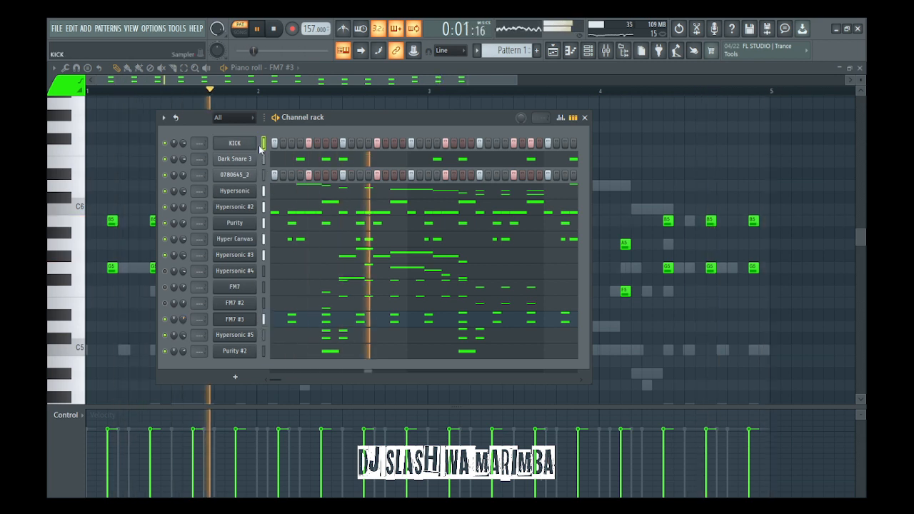
click(234, 142)
key(F6)
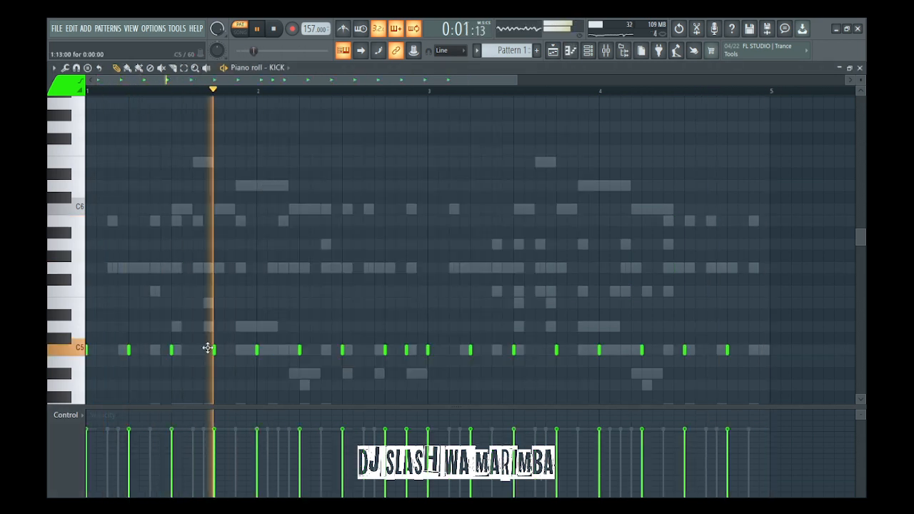
drag(201, 350, 231, 351)
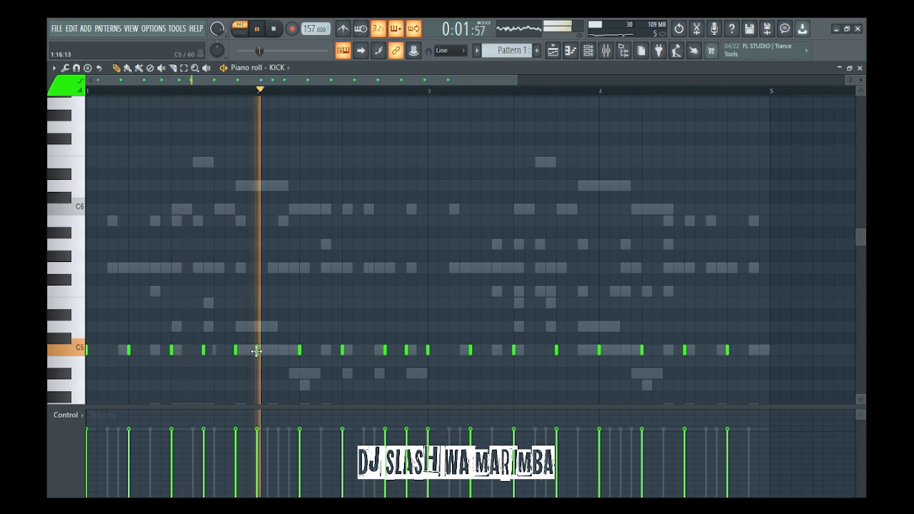
scroll(364, 345, down, 3)
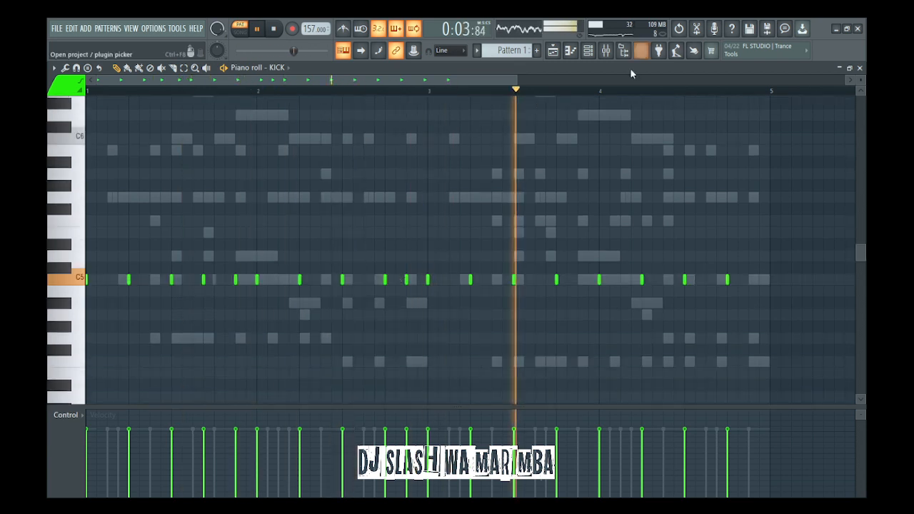
- Mute Hypersonic #3, unmute Hypersonic #4, FM7 and FM7 #2, and open the Hypersonic #4 notes in the piano roll
click(586, 55)
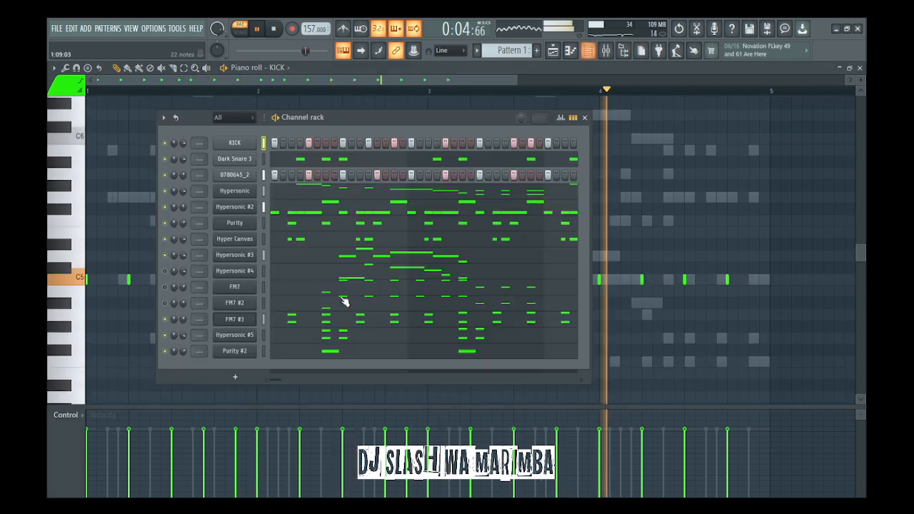
click(165, 287)
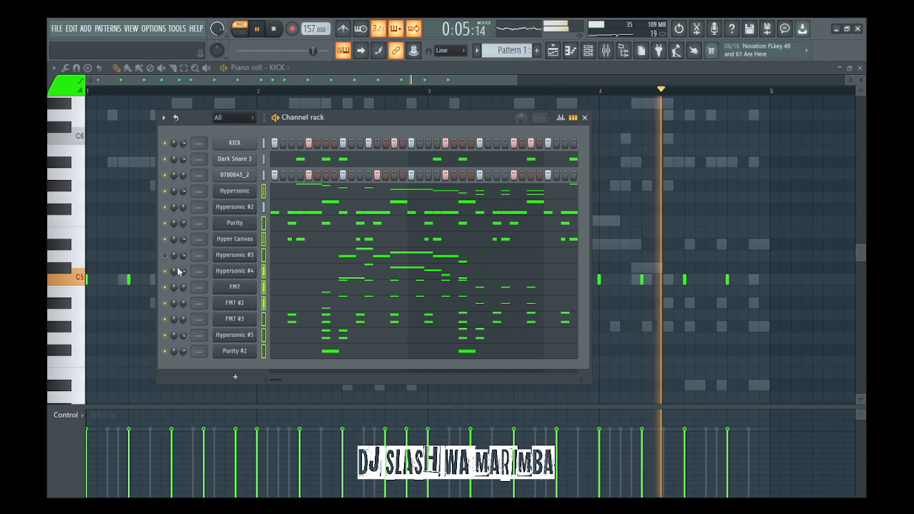
click(342, 271)
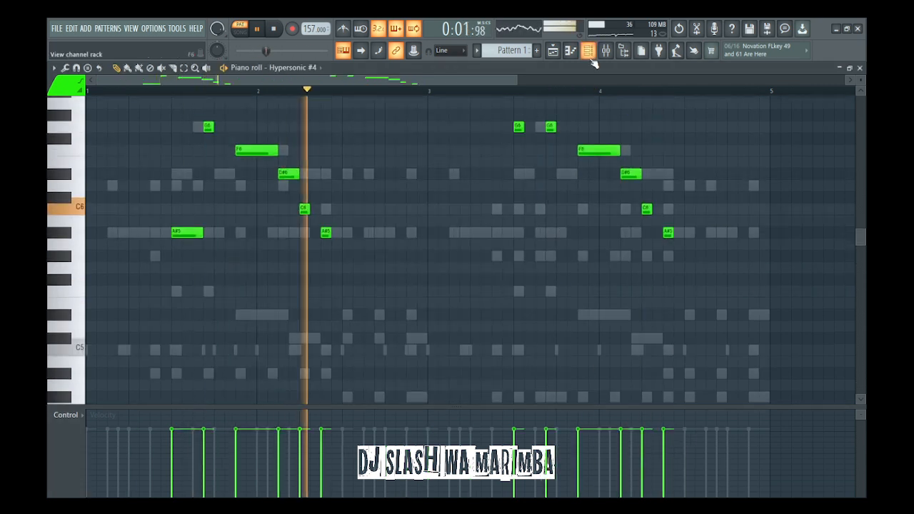
scroll(471, 250, up, 2)
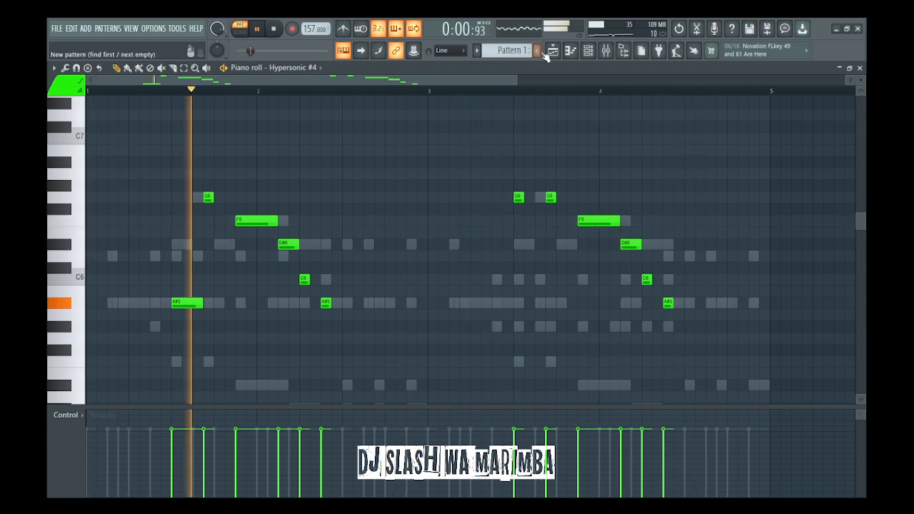
- Mute FM7 and FM7 #2, keeping Hypersonic #4 and FM7 #3 active, and stop playback
click(587, 50)
click(165, 287)
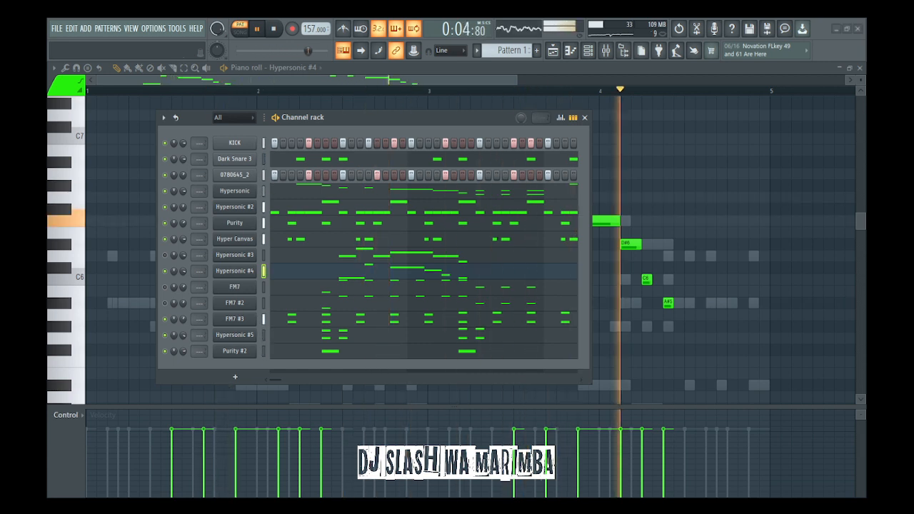
key(space)
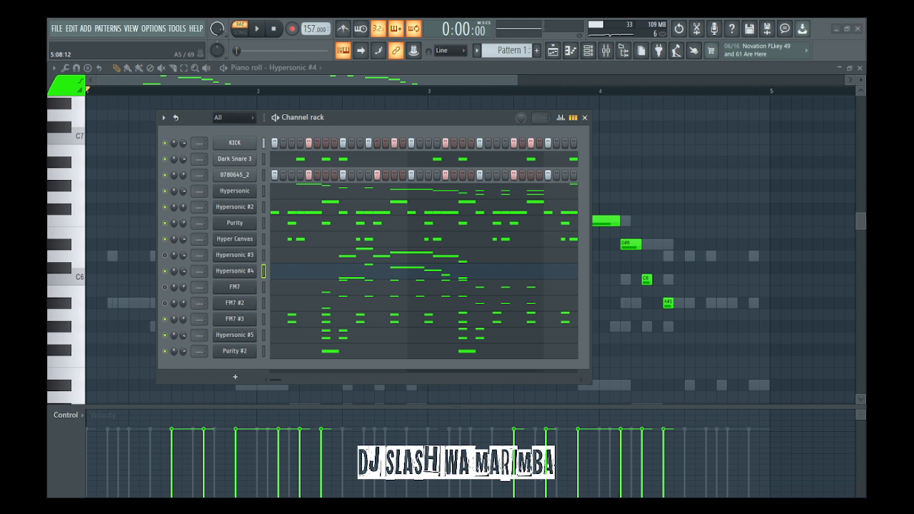